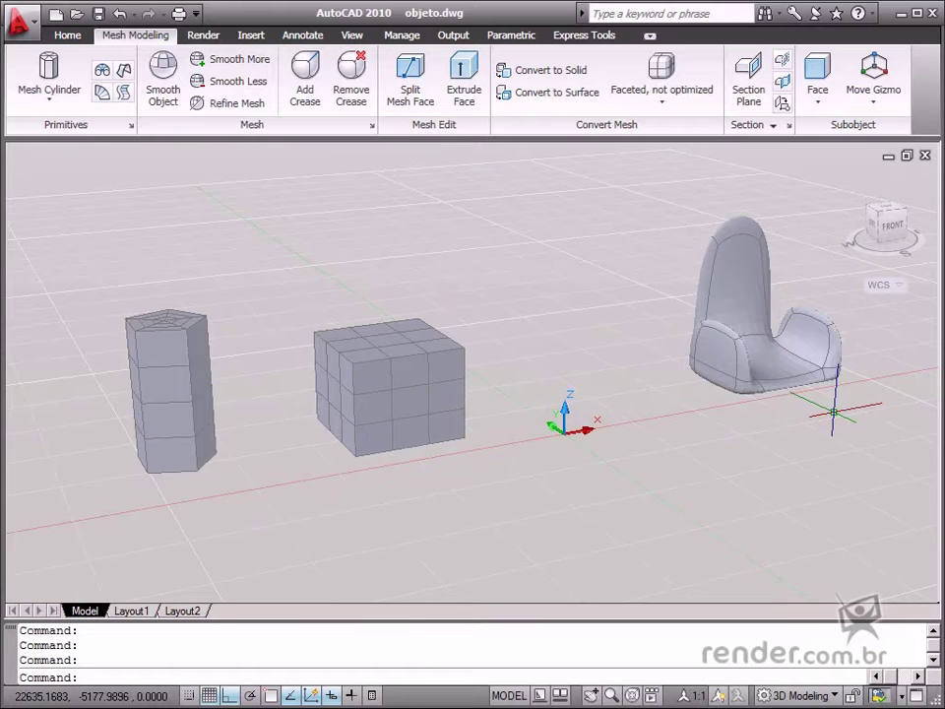
{"action": "left_click", "coordinate": [728, 328]}
{"action": "key", "text": "Escape"}
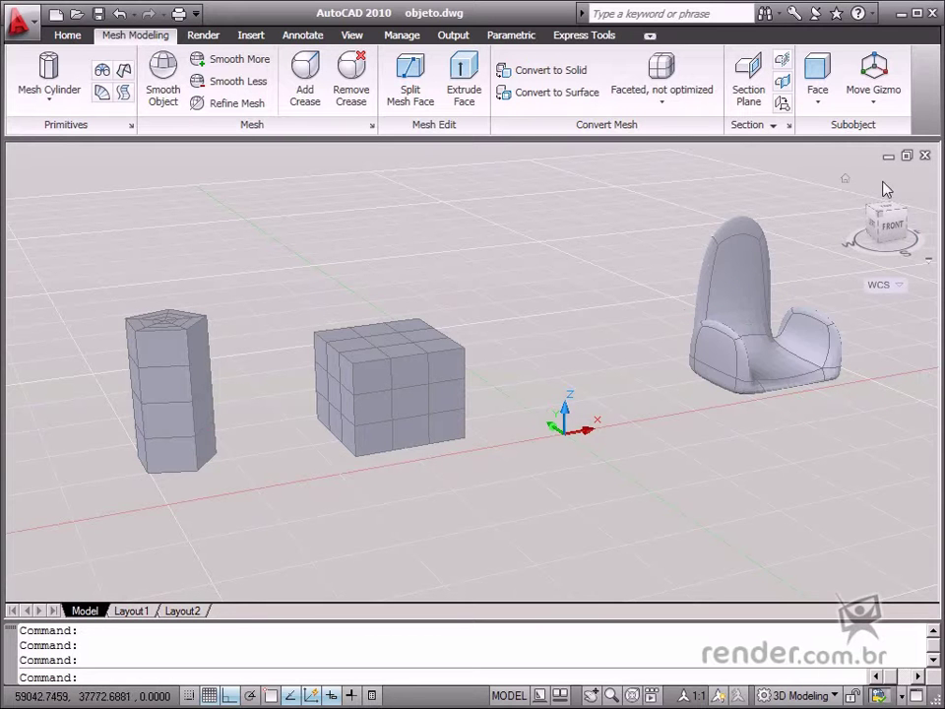
{"action": "left_click", "coordinate": [823, 108]}
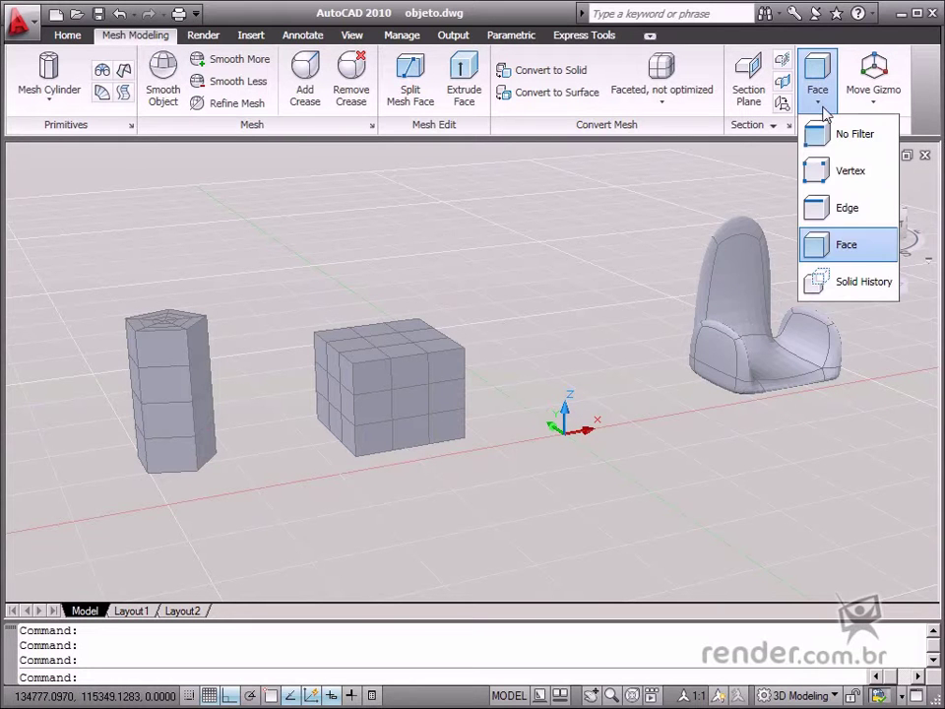
{"action": "left_click", "coordinate": [838, 173]}
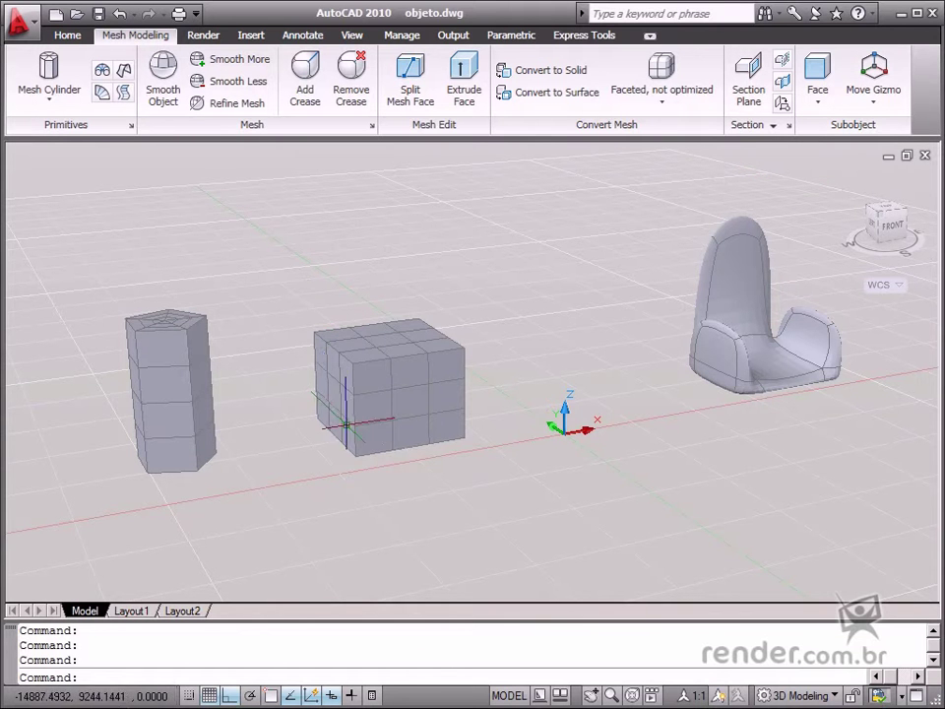
Step: Pull the centre face of the box mesh's front side outward about 2549 units along Y and smooth the mesh to level 2
{"action": "scroll", "coordinate": [392, 459], "scroll_direction": "up", "scroll_amount": 5}
{"action": "left_click", "coordinate": [393, 455]}
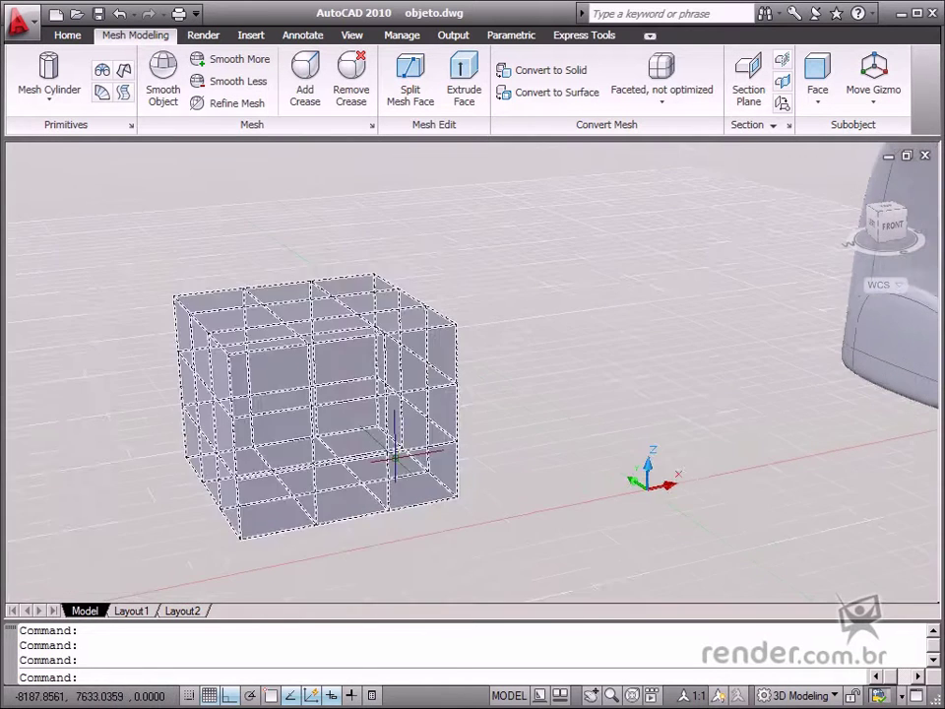
{"action": "middle_click_drag", "start_coordinate": [394, 455], "coordinate": [444, 404], "text": "shift"}
{"action": "left_click", "coordinate": [421, 371], "text": "ctrl"}
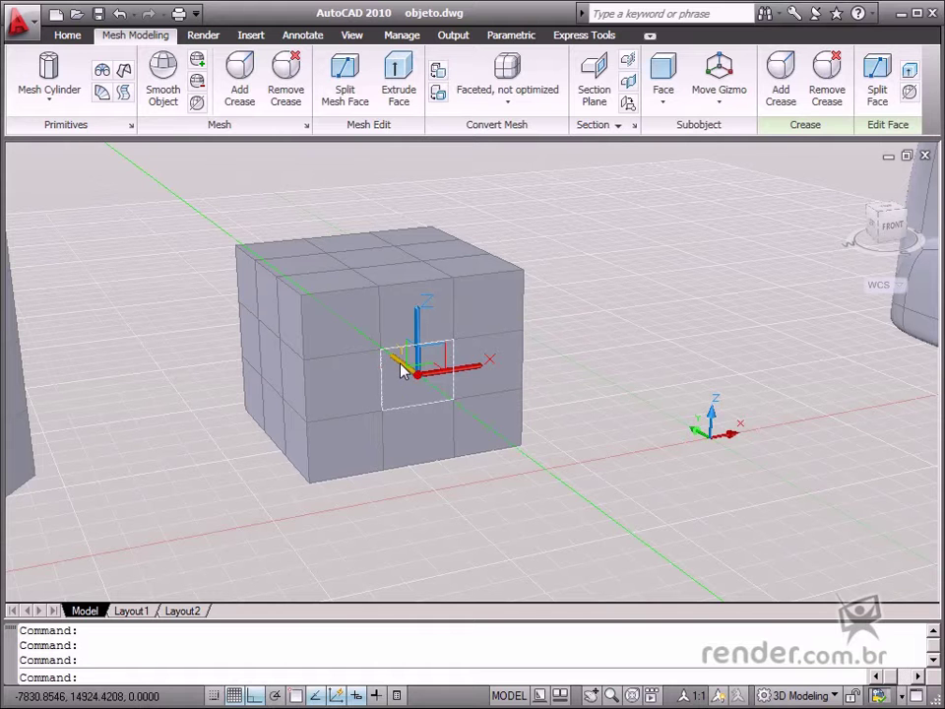
{"action": "left_click_drag", "start_coordinate": [402, 369], "coordinate": [443, 396]}
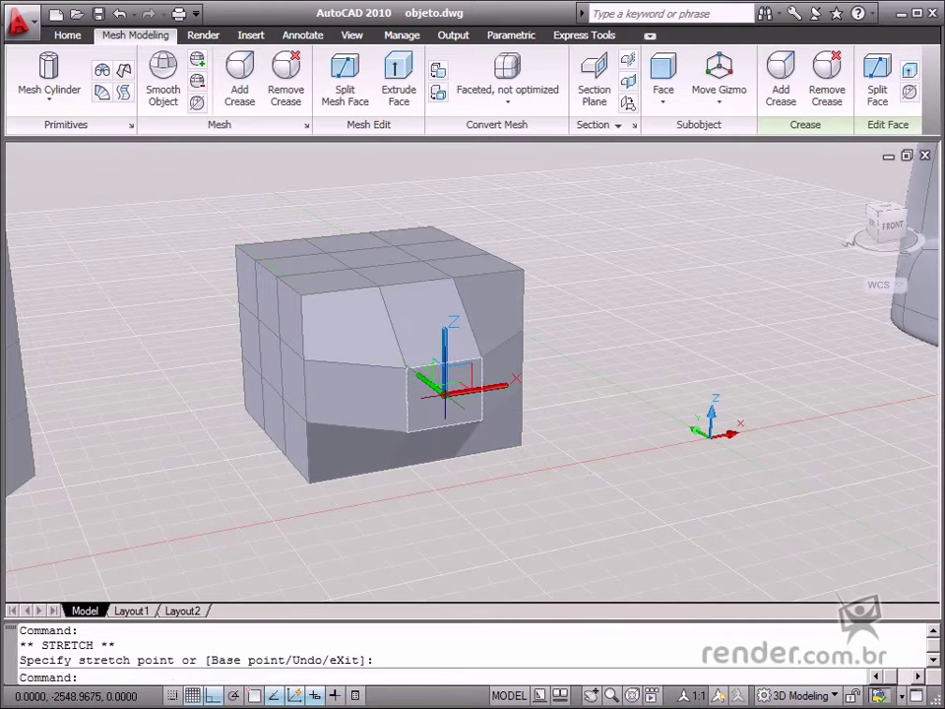
{"action": "middle_click_drag", "start_coordinate": [343, 382], "coordinate": [429, 391], "text": "shift"}
{"action": "key", "text": "Escape"}
{"action": "left_click", "coordinate": [378, 314]}
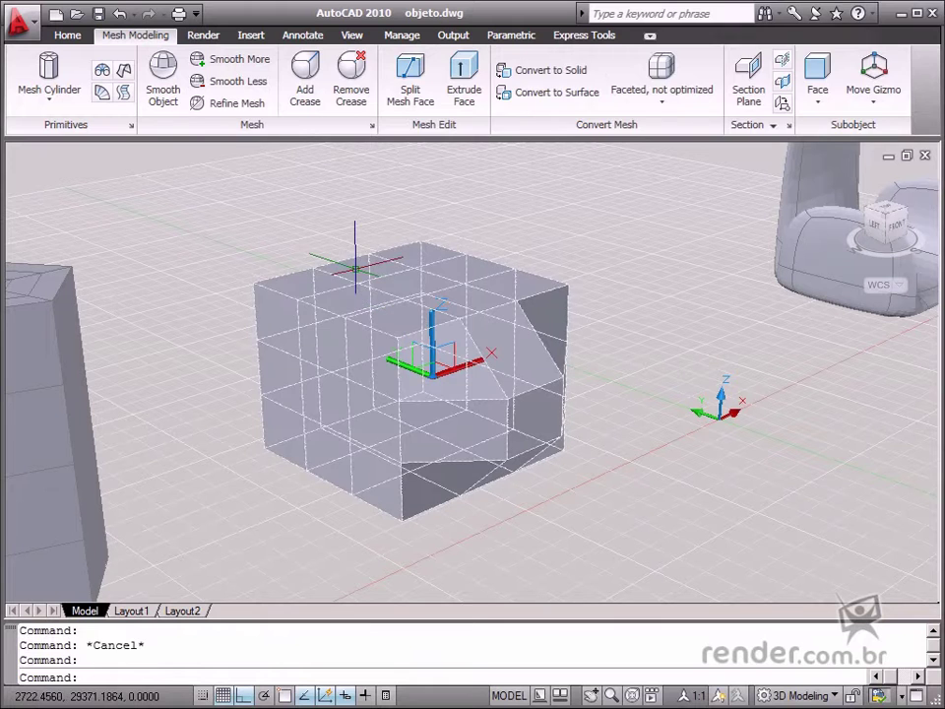
{"action": "left_click", "coordinate": [198, 61]}
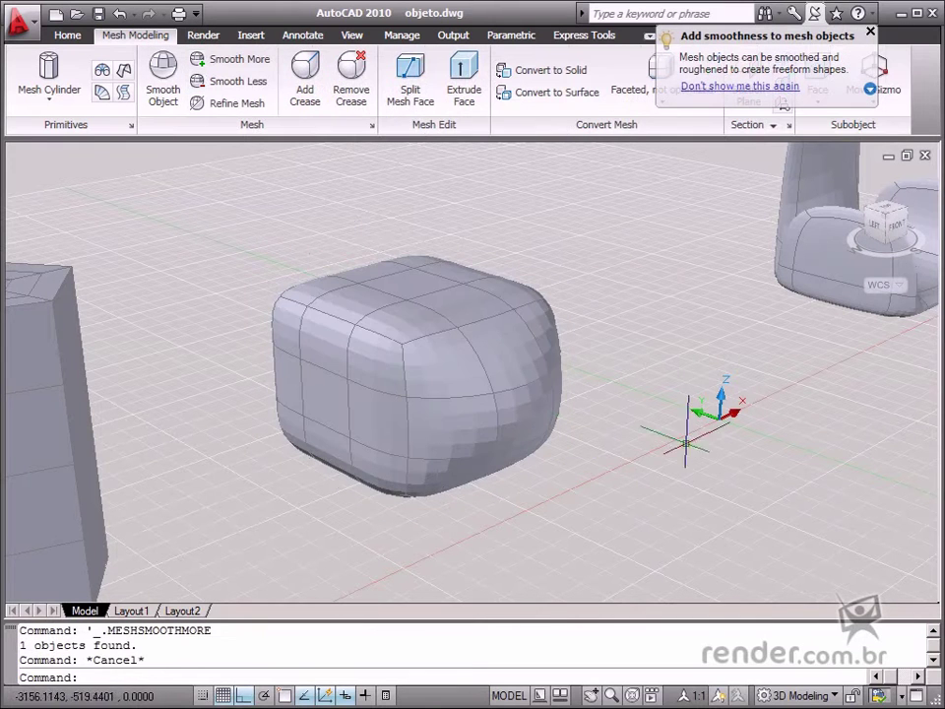
Step: Push the centre face on top of the smoothed box mesh downward along Z to form a hollow
{"action": "middle_click_drag", "start_coordinate": [589, 445], "coordinate": [409, 320], "text": "shift"}
{"action": "left_click", "coordinate": [409, 320], "text": "ctrl"}
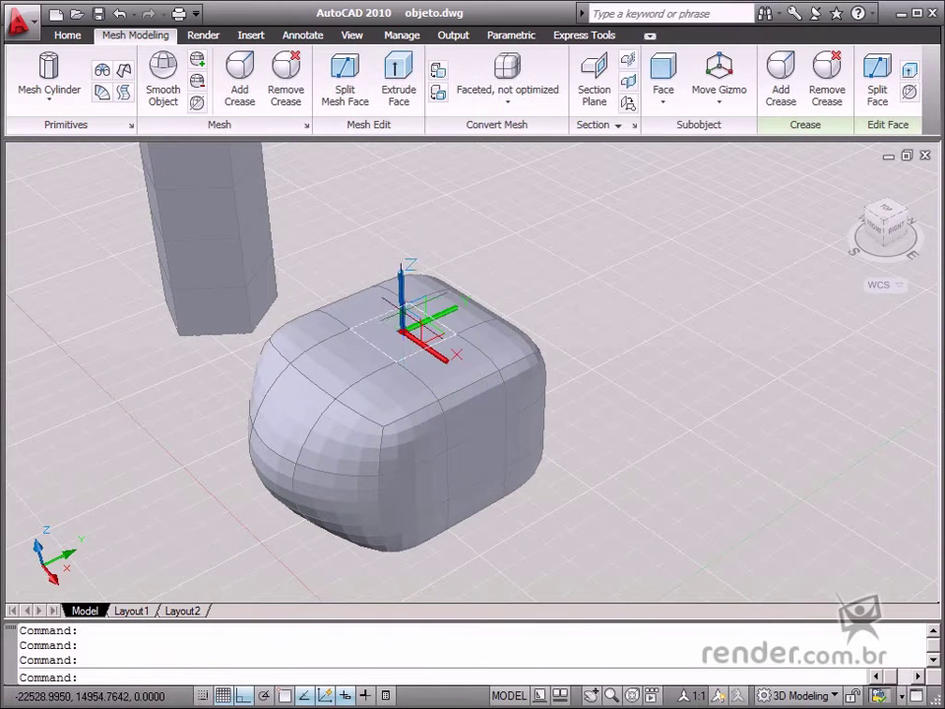
{"action": "left_click", "coordinate": [401, 330]}
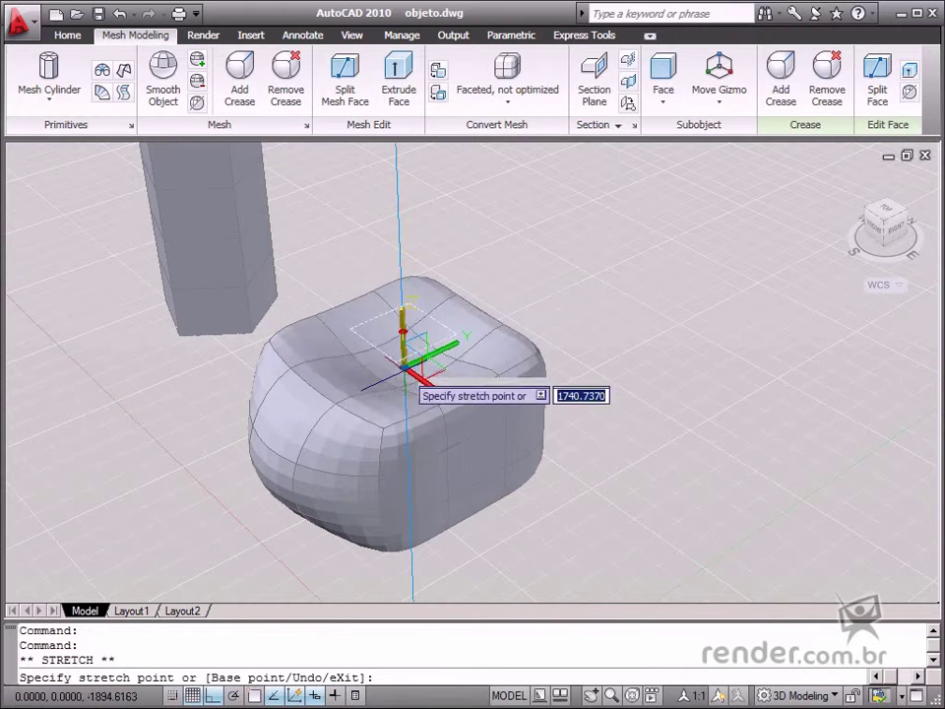
{"action": "key", "text": "Escape"}
{"action": "key", "text": "Escape"}
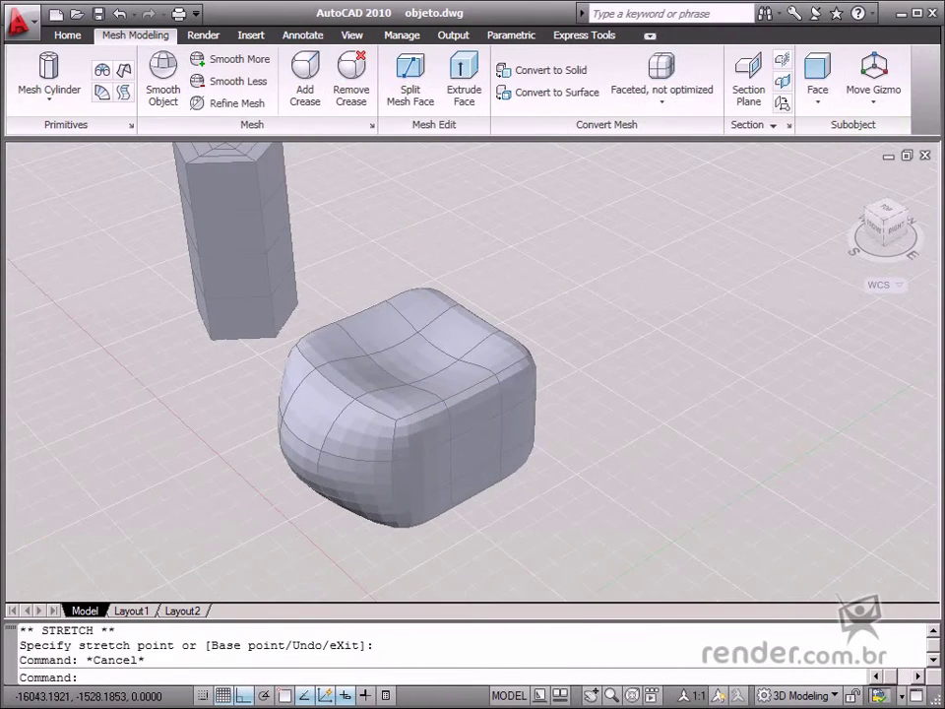
Step: Set the subobject filter to No Filter and pull a middle front face of the cylinder mesh outward along Y
{"action": "middle_click_drag", "start_coordinate": [218, 502], "coordinate": [402, 382], "text": "shift"}
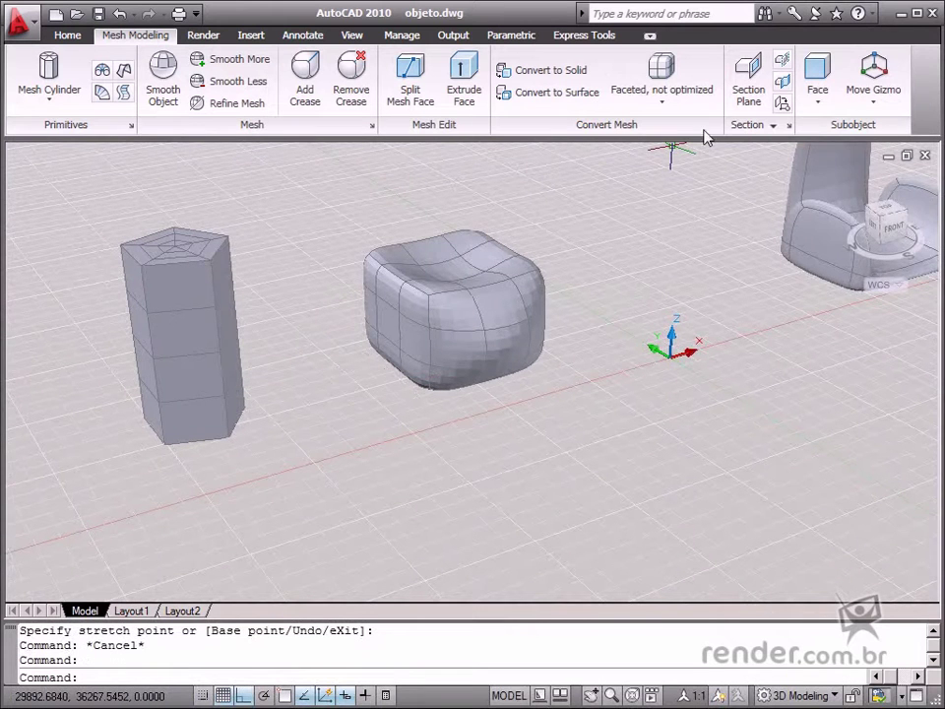
{"action": "left_click", "coordinate": [815, 106]}
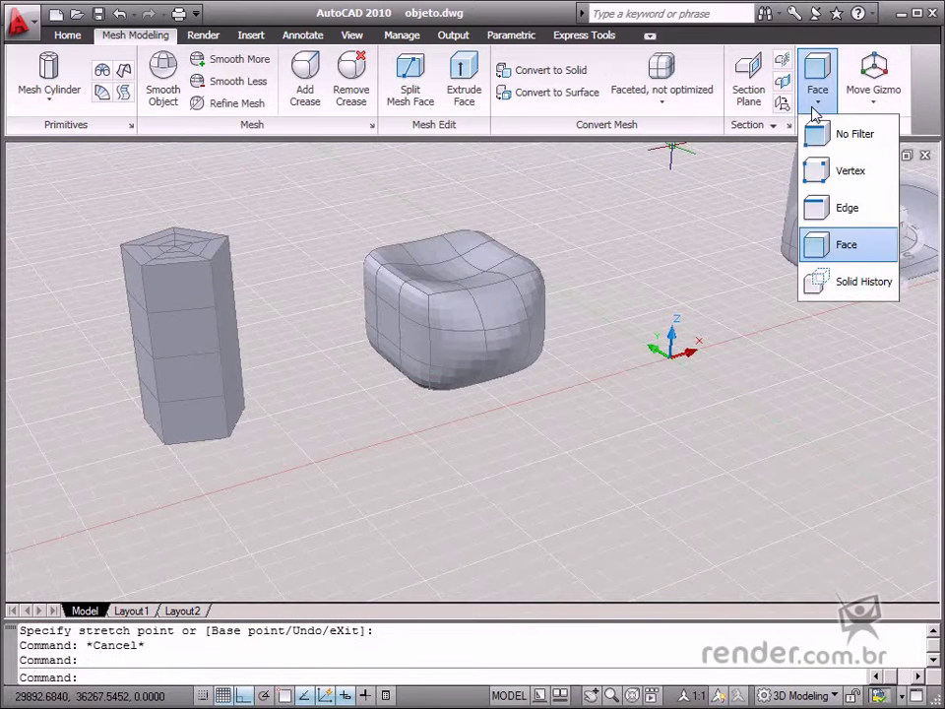
{"action": "left_click", "coordinate": [860, 144]}
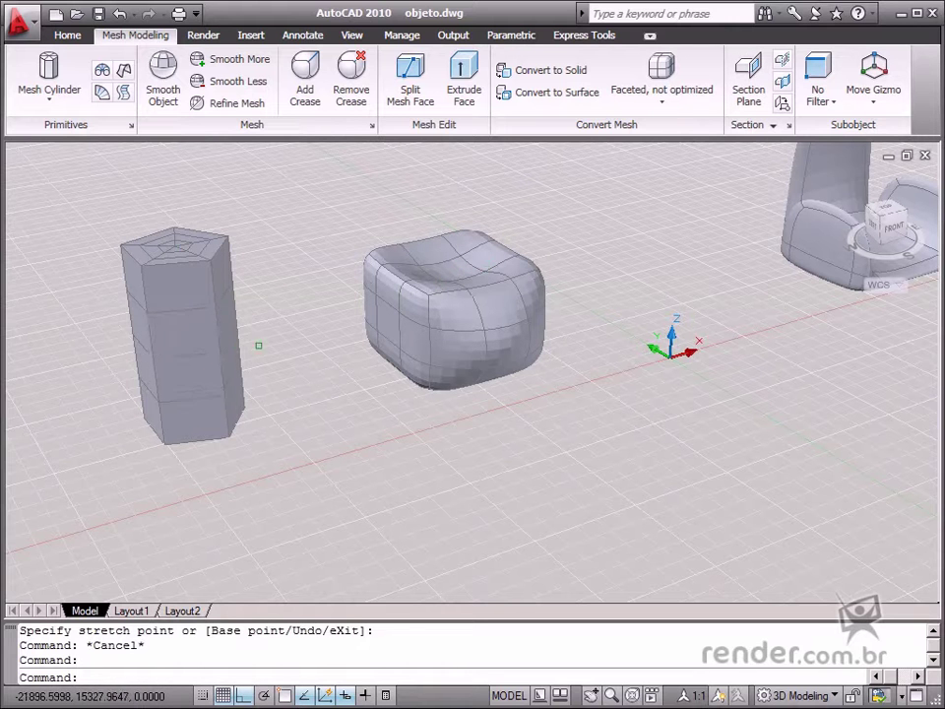
{"action": "left_click", "coordinate": [189, 334], "text": "ctrl"}
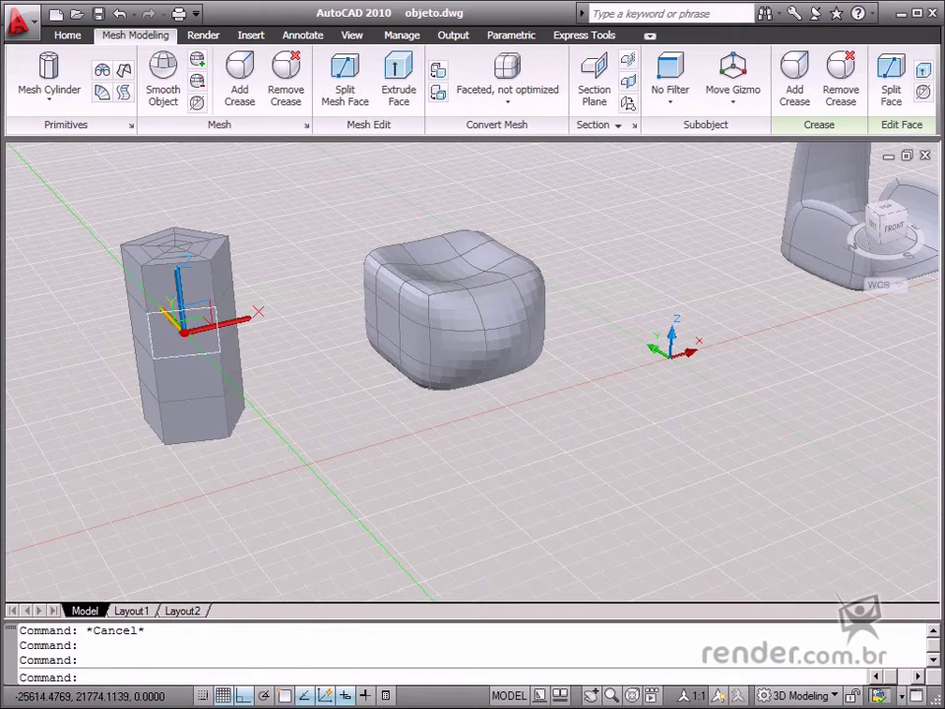
{"action": "left_click", "coordinate": [184, 332]}
{"action": "left_click", "coordinate": [190, 340]}
{"action": "key", "text": "Escape"}
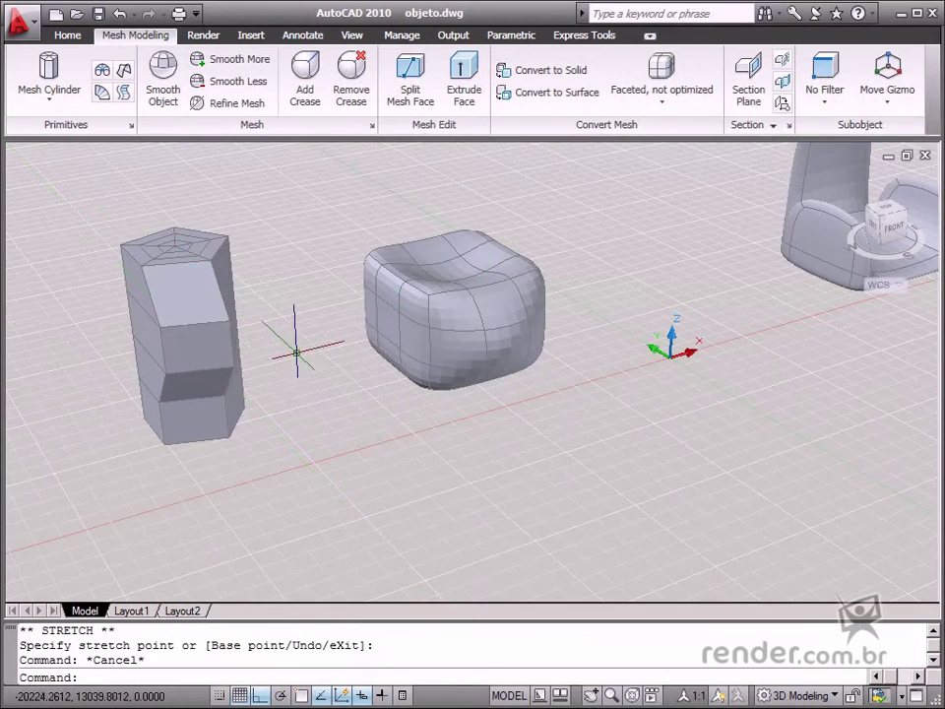
Step: With the Vertex filter, push a group of vertices on the box mesh's right side inward about 1600 units along X
{"action": "middle_click_drag", "start_coordinate": [295, 352], "coordinate": [325, 374], "text": "shift"}
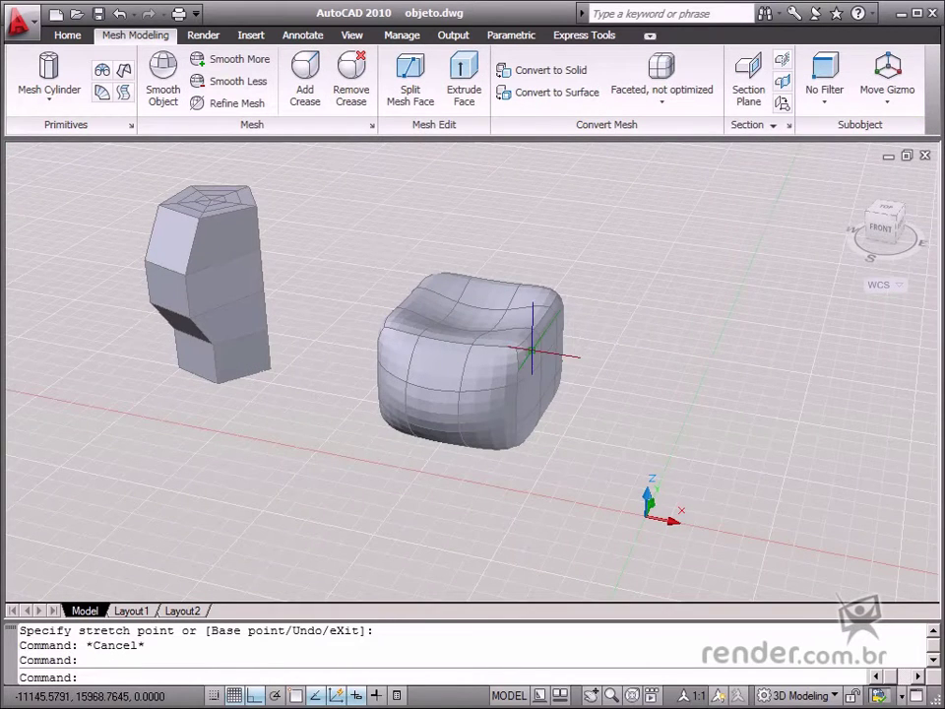
{"action": "left_click", "coordinate": [827, 102]}
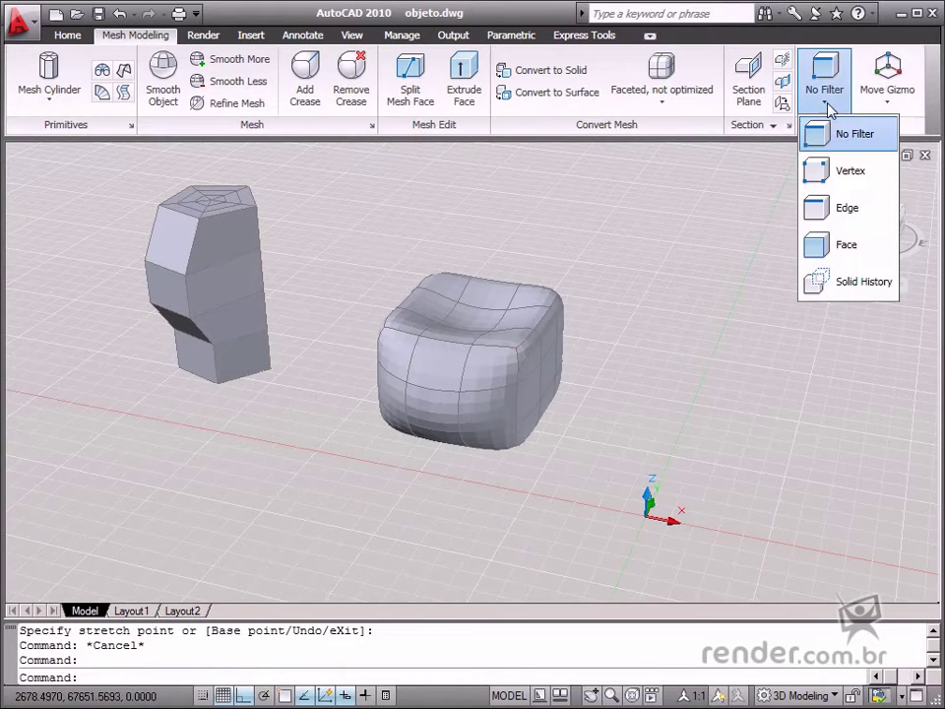
{"action": "left_click", "coordinate": [858, 183]}
{"action": "scroll", "coordinate": [597, 401], "scroll_direction": "up", "scroll_amount": 3}
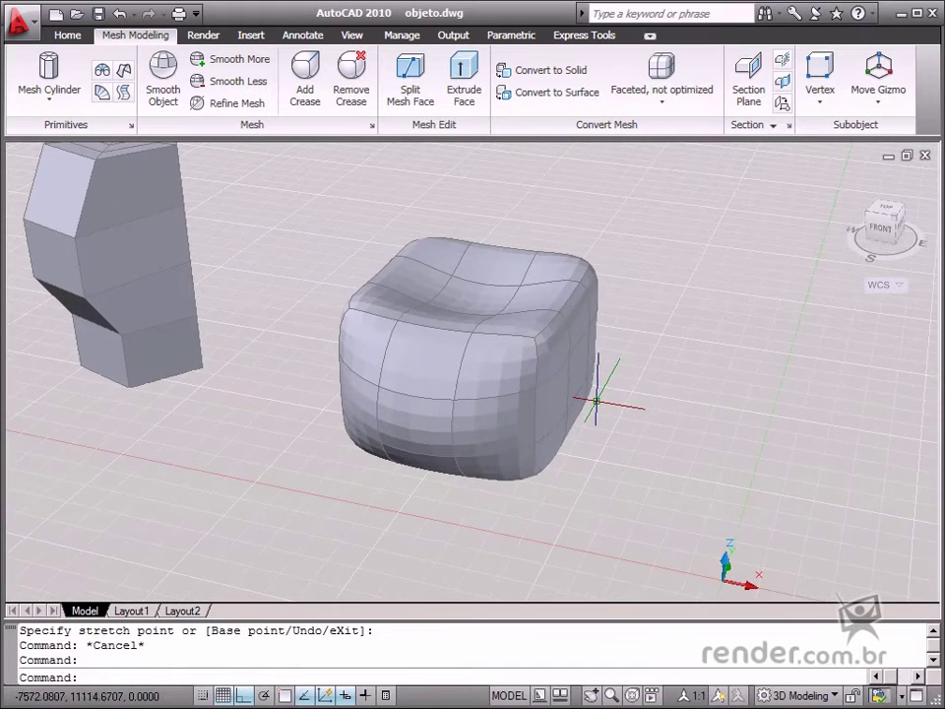
{"action": "middle_click_drag", "start_coordinate": [596, 401], "coordinate": [554, 392], "text": "shift"}
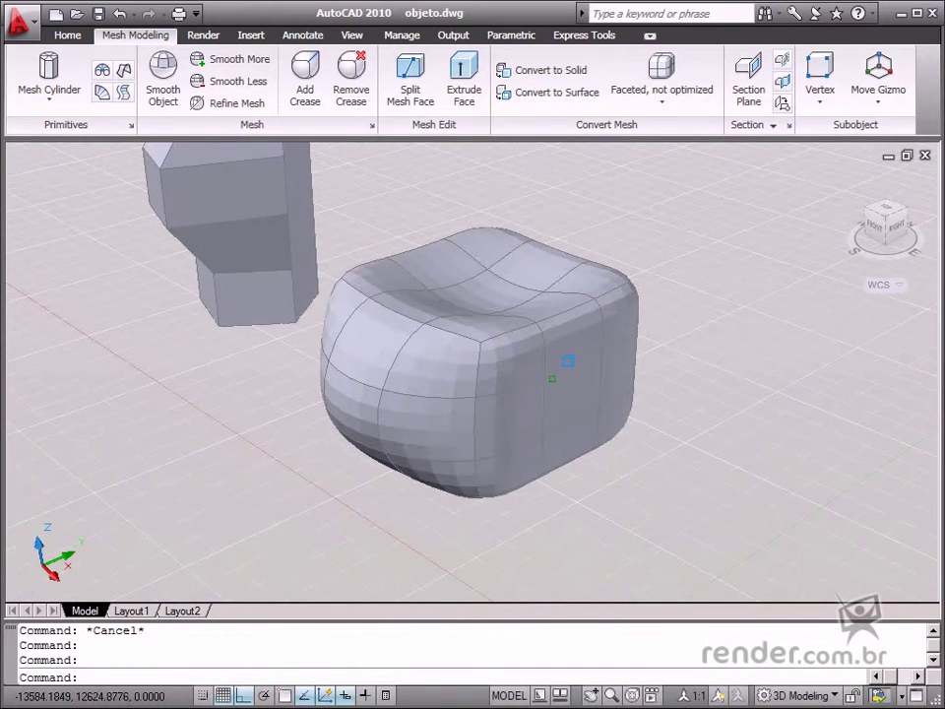
{"action": "left_click", "coordinate": [562, 359]}
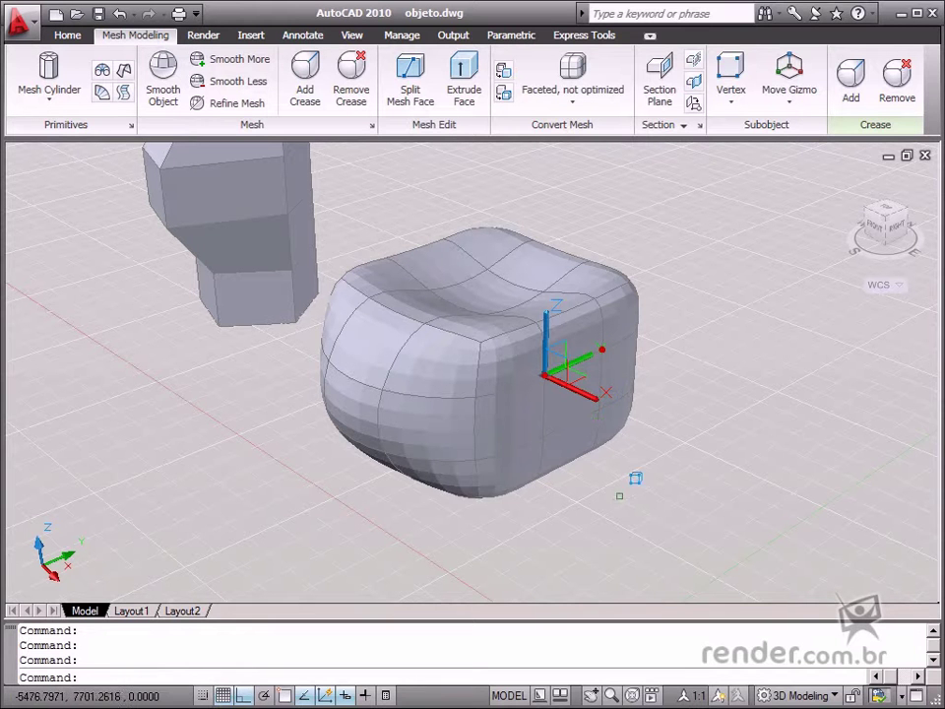
{"action": "left_click", "coordinate": [619, 495]}
{"action": "left_click", "coordinate": [522, 393]}
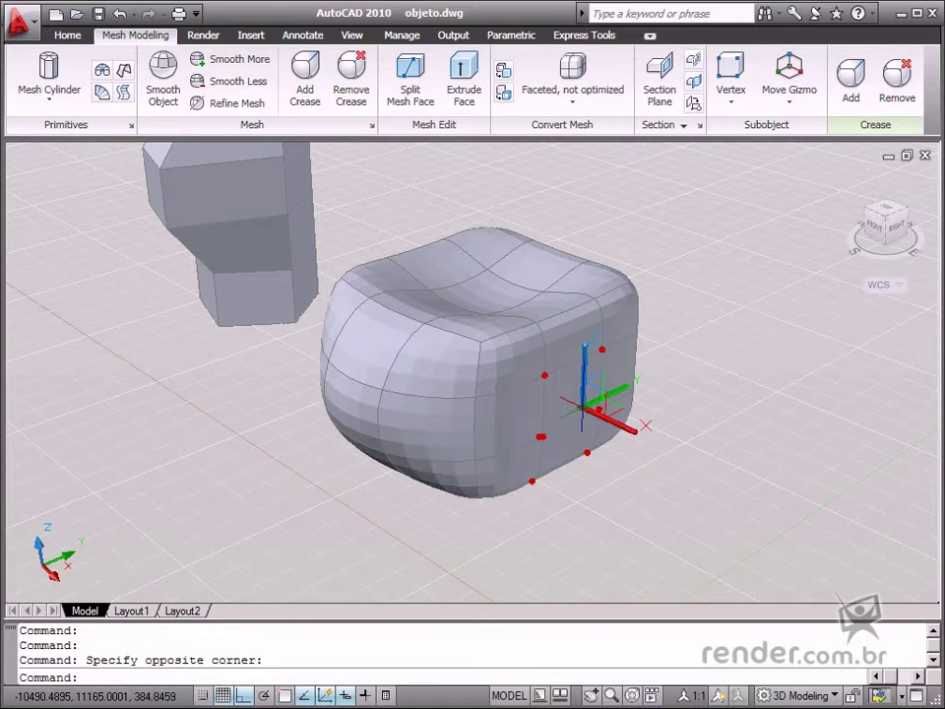
{"action": "left_click", "coordinate": [635, 433]}
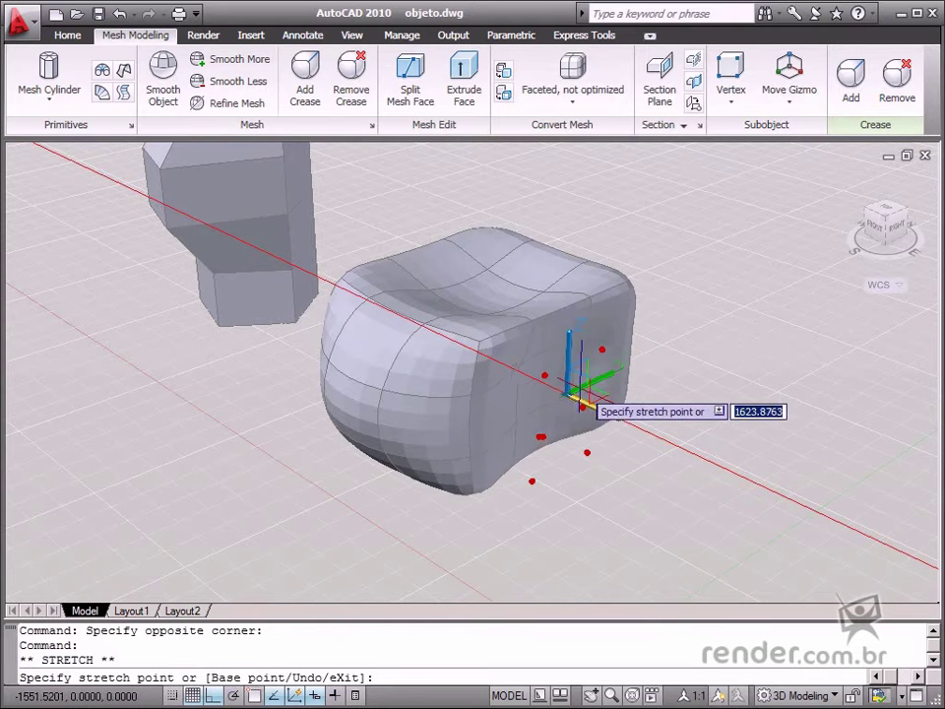
{"action": "left_click", "coordinate": [580, 403]}
{"action": "key", "text": "Escape"}
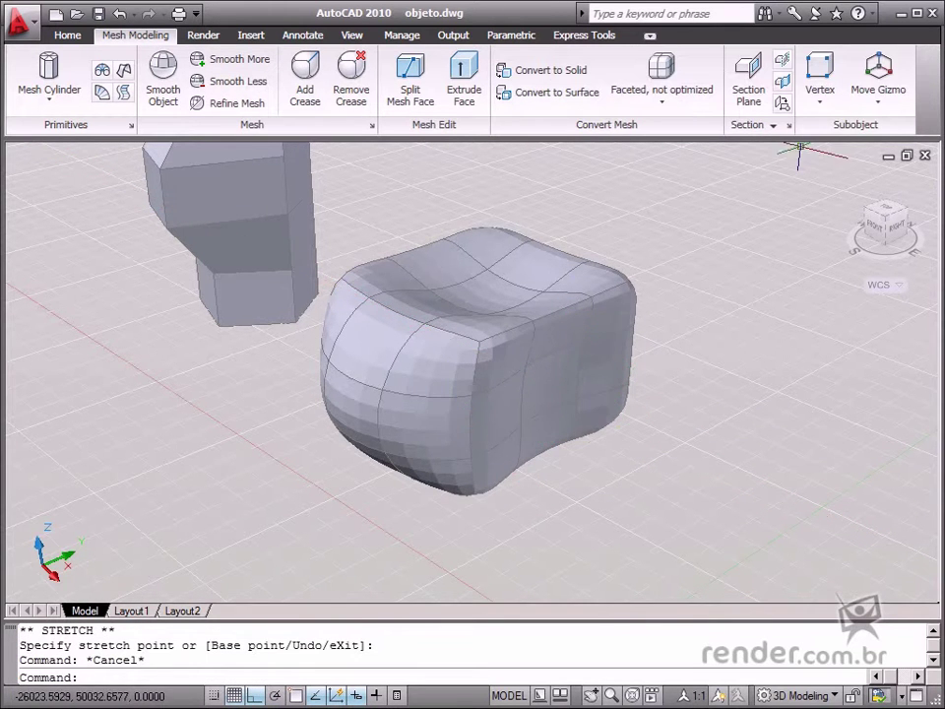
Step: With the Edge filter, raise an edge on the top rim of the box mesh about 3762 units along Z
{"action": "left_click", "coordinate": [821, 104]}
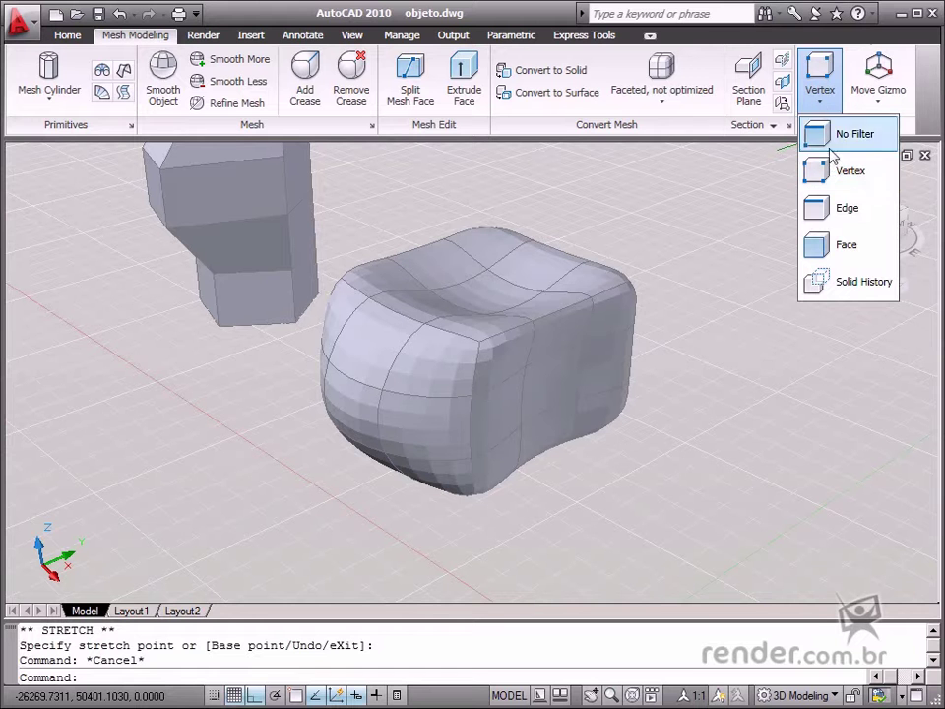
{"action": "left_click", "coordinate": [858, 212]}
{"action": "scroll", "coordinate": [454, 295], "scroll_direction": "down", "scroll_amount": 5}
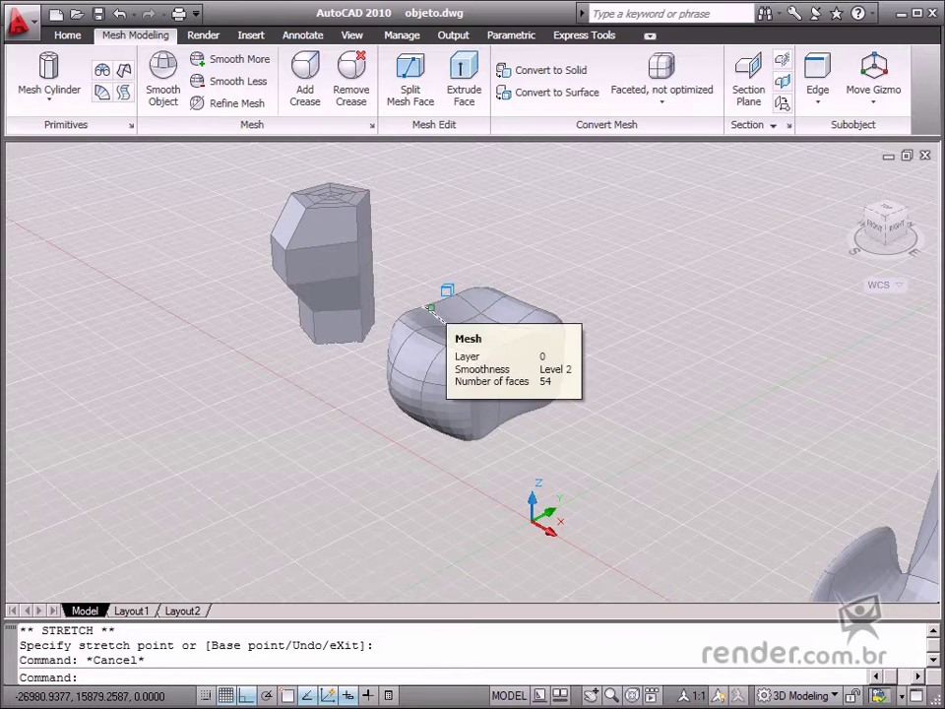
{"action": "left_click", "coordinate": [462, 315]}
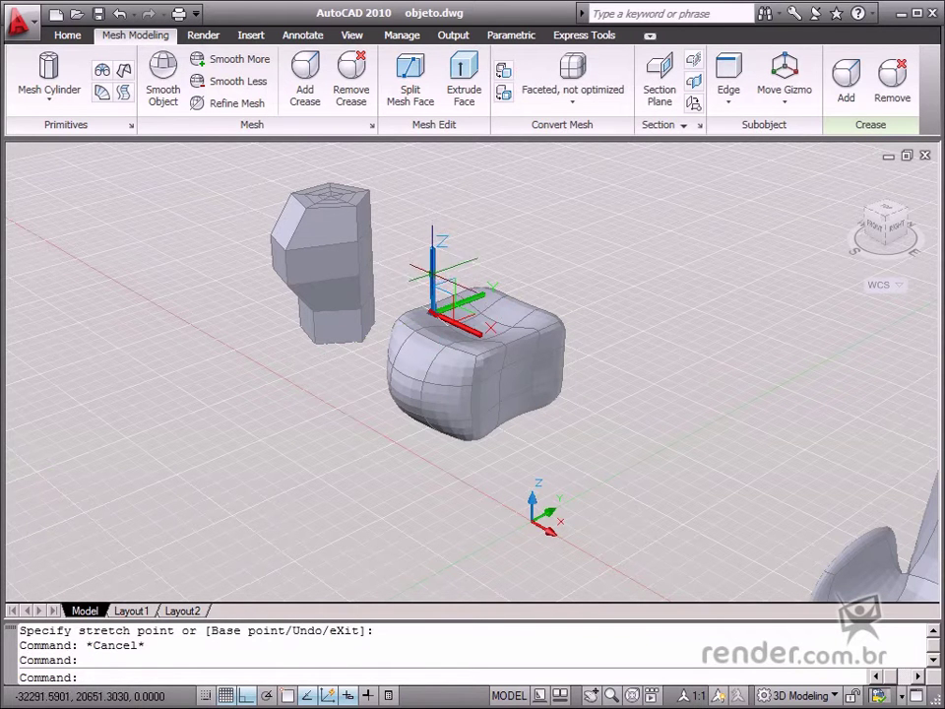
{"action": "left_click", "coordinate": [433, 278]}
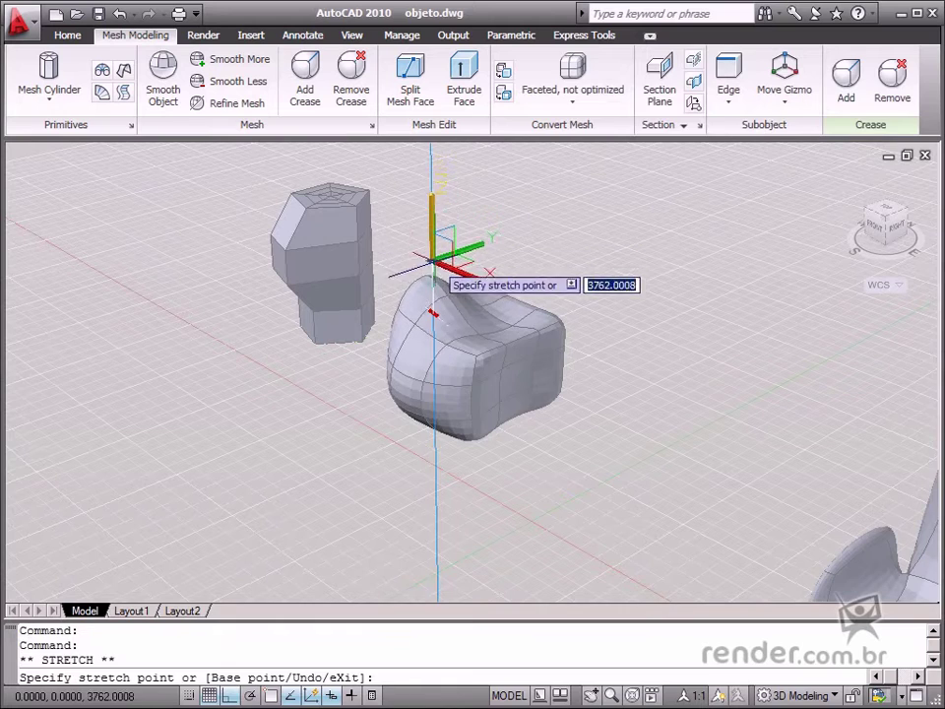
{"action": "left_click", "coordinate": [430, 260]}
{"action": "key", "text": "Escape"}
Step: Move the upper edges of the chair armrest nearest the box outward about 1142 units along X
{"action": "middle_click_drag", "start_coordinate": [201, 334], "coordinate": [280, 556], "text": "shift"}
{"action": "scroll", "coordinate": [538, 368], "scroll_direction": "up", "scroll_amount": 4}
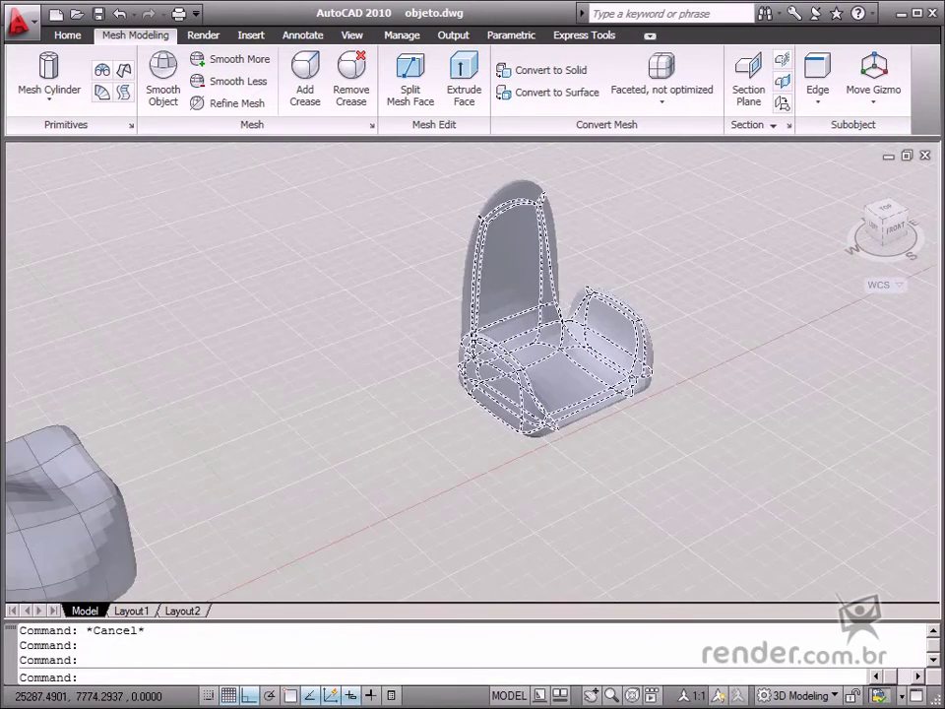
{"action": "middle_click_drag", "start_coordinate": [608, 364], "coordinate": [463, 315], "text": "shift"}
{"action": "left_click", "coordinate": [427, 284]}
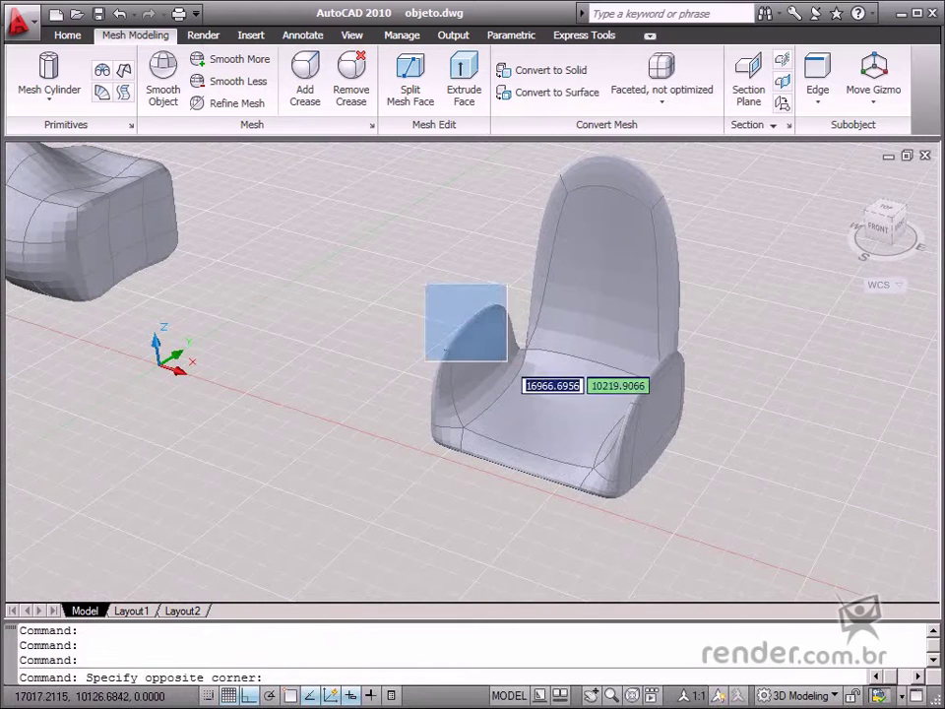
{"action": "left_click", "coordinate": [507, 364]}
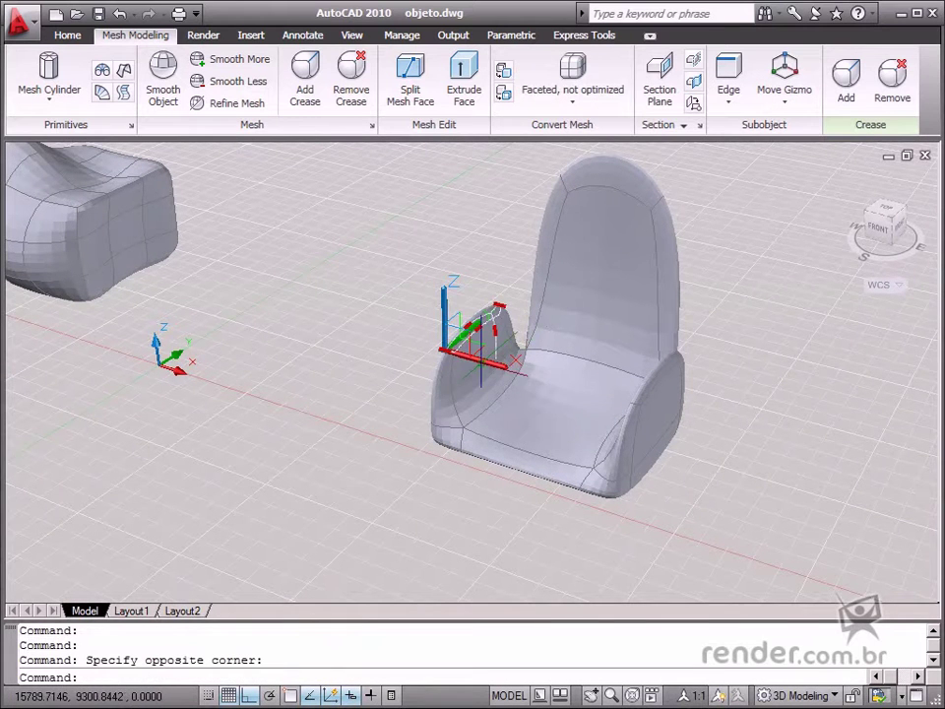
{"action": "left_click", "coordinate": [483, 370]}
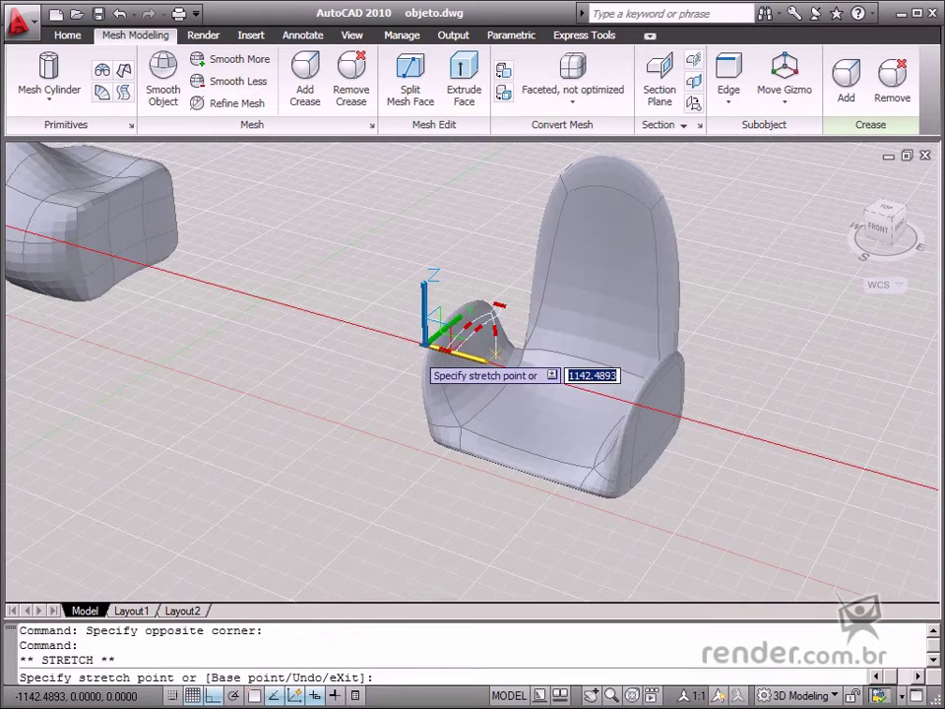
{"action": "key", "text": "Escape"}
{"action": "middle_click_drag", "start_coordinate": [508, 446], "coordinate": [641, 297], "text": "shift"}
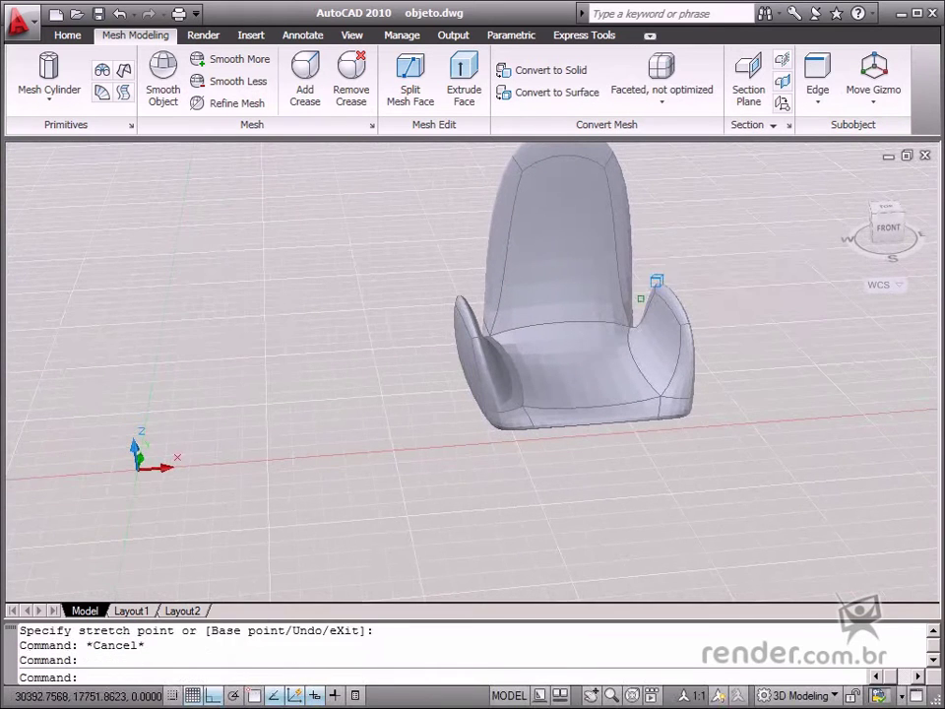
{"action": "left_click", "coordinate": [734, 340]}
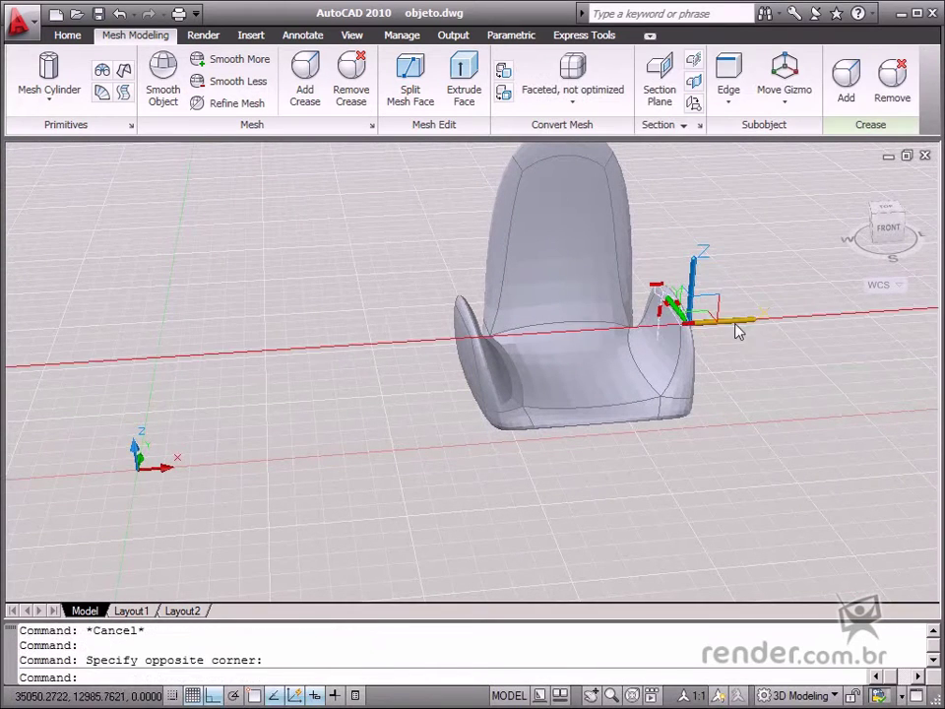
{"action": "key", "text": "Escape"}
{"action": "middle_click_drag", "start_coordinate": [690, 290], "coordinate": [671, 316], "text": "shift"}
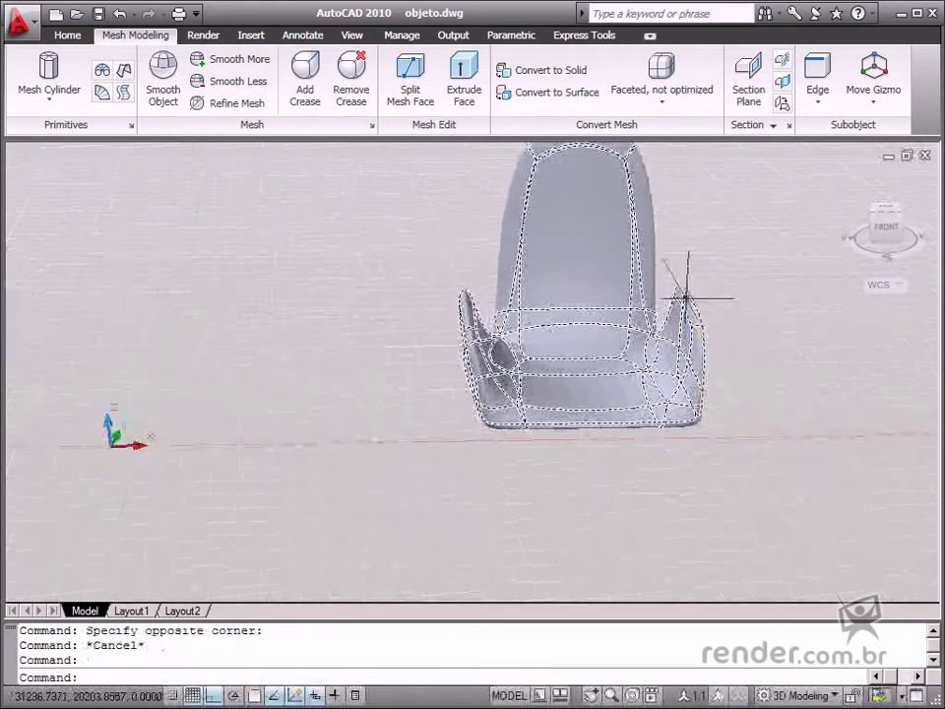
Step: Move the upper edges of the chair armrest farthest from the box outward about 1300 units along X
{"action": "left_click", "coordinate": [672, 268]}
{"action": "left_click", "coordinate": [753, 356]}
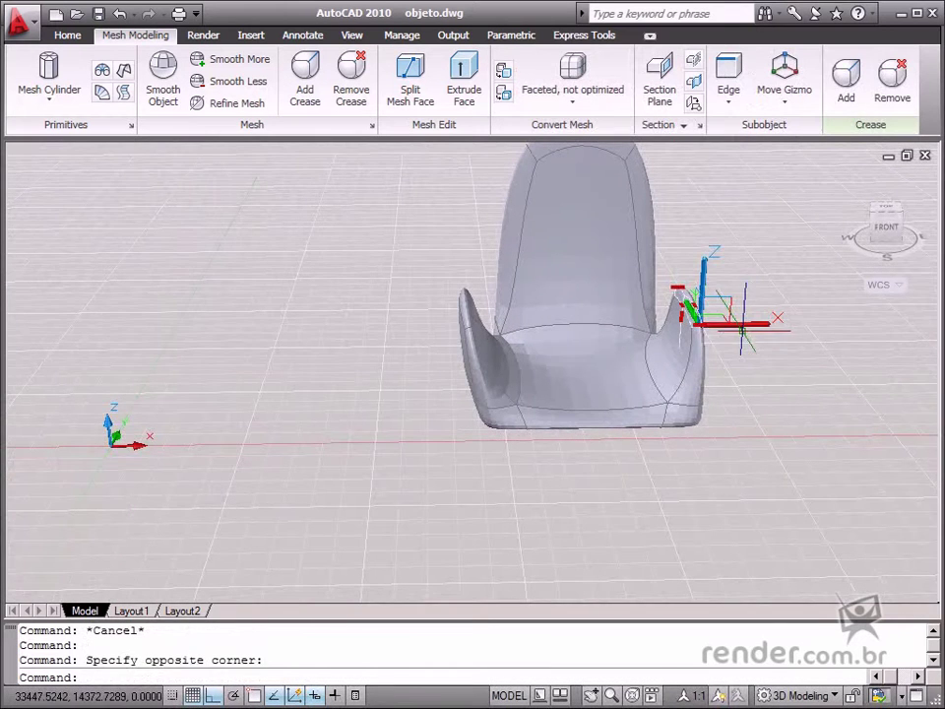
{"action": "left_click", "coordinate": [745, 334]}
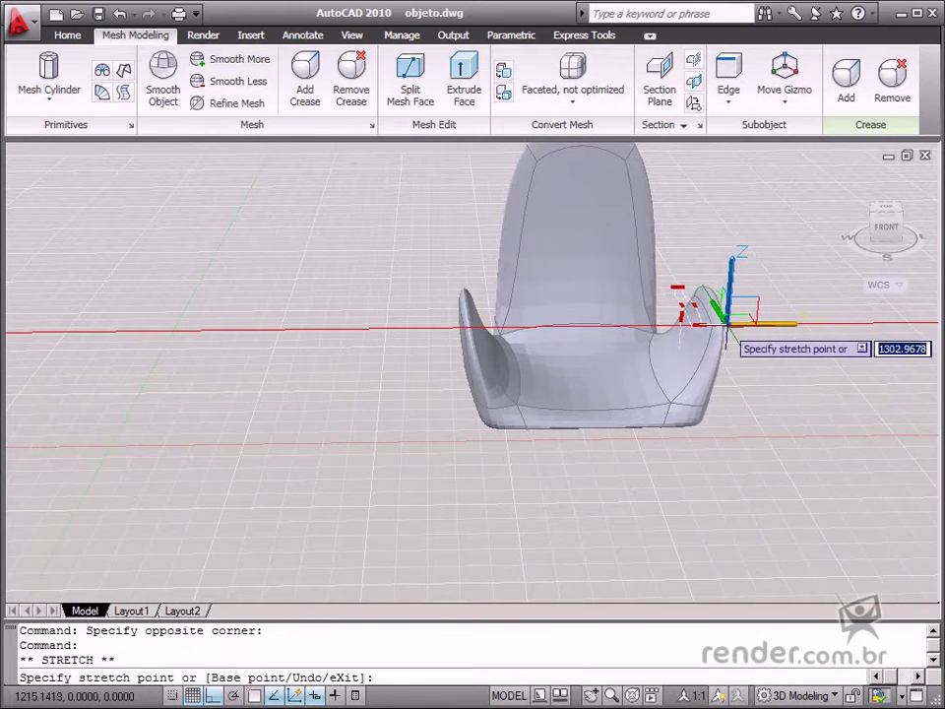
{"action": "left_click", "coordinate": [722, 336]}
{"action": "key", "text": "Escape"}
{"action": "middle_click_drag", "start_coordinate": [591, 393], "coordinate": [561, 551], "text": "shift"}
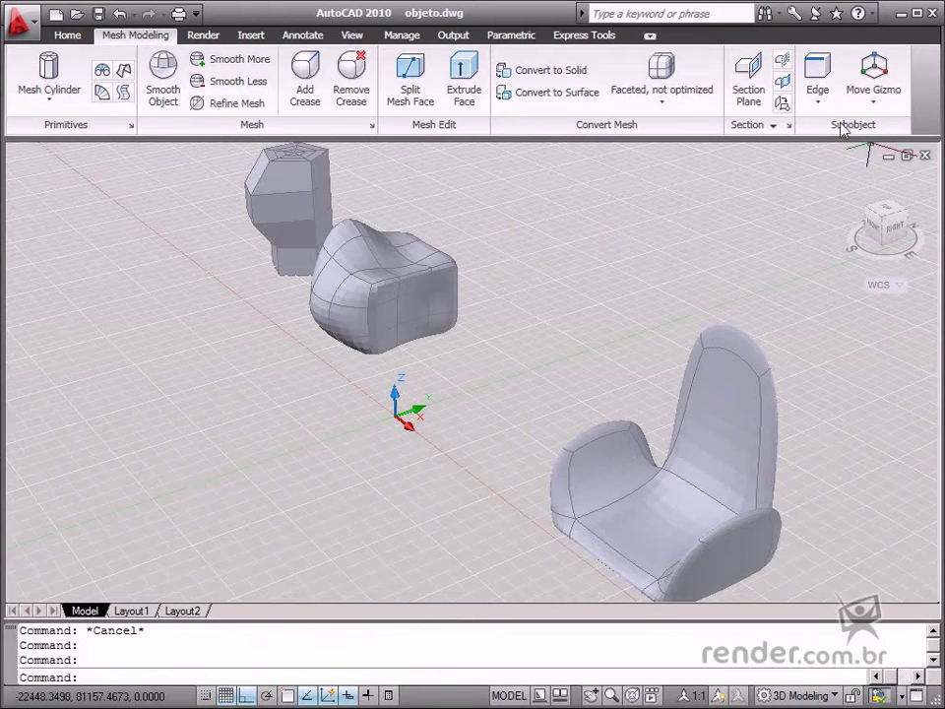
Step: With the Face filter, raise the middle face of the chair's seat along Z
{"action": "left_click", "coordinate": [816, 101]}
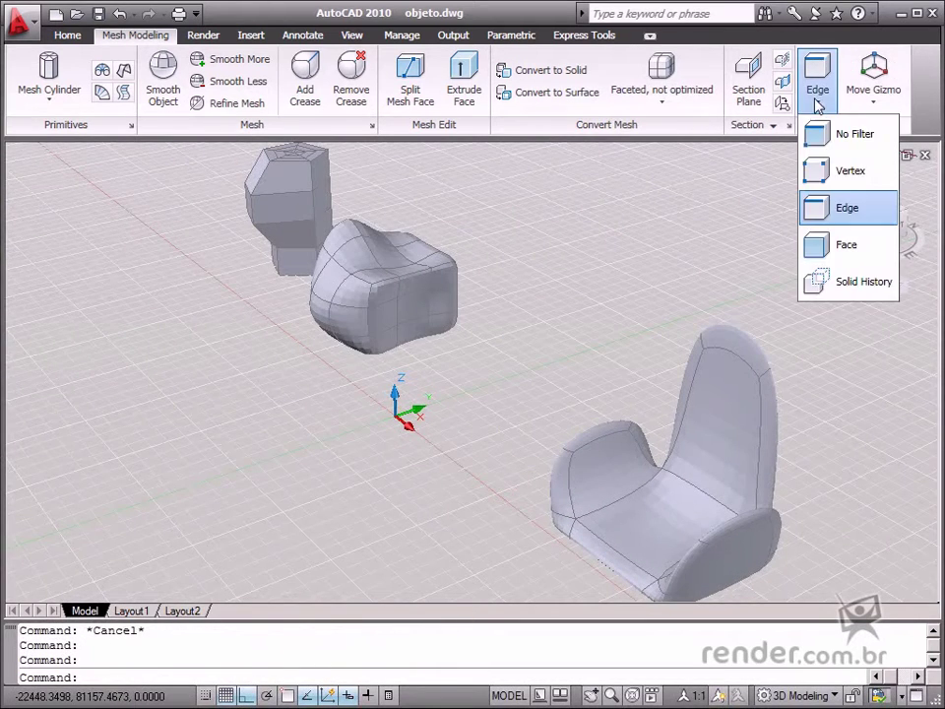
{"action": "left_click", "coordinate": [846, 245]}
{"action": "middle_click_drag", "start_coordinate": [551, 443], "coordinate": [431, 417], "text": "shift"}
{"action": "scroll", "coordinate": [527, 307], "scroll_direction": "up", "scroll_amount": 4}
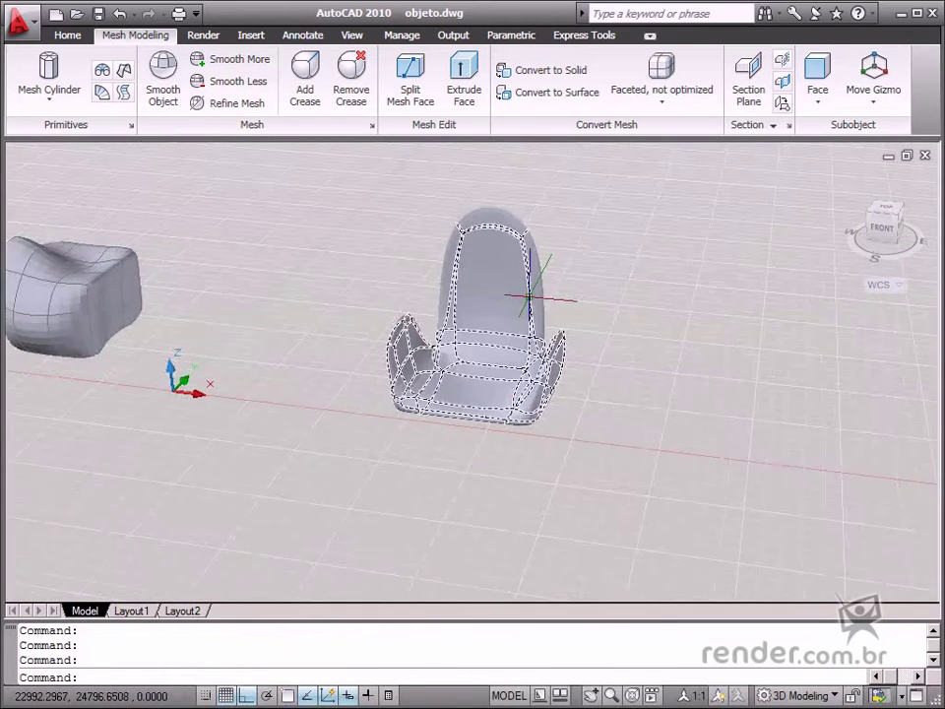
{"action": "middle_click_drag", "start_coordinate": [527, 307], "coordinate": [498, 348], "text": "shift"}
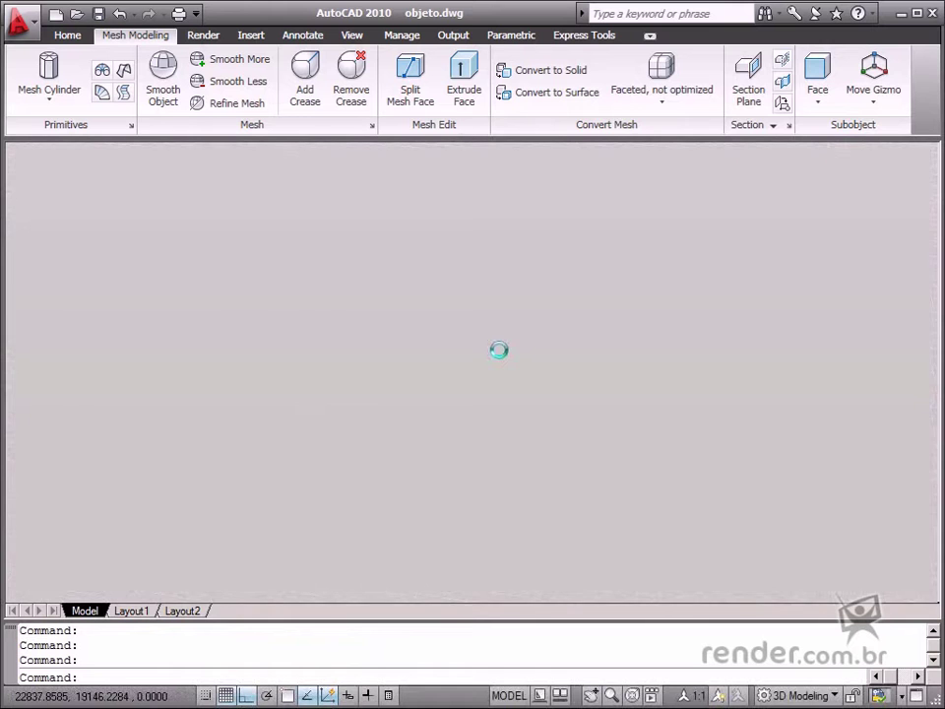
{"action": "left_click", "coordinate": [452, 409]}
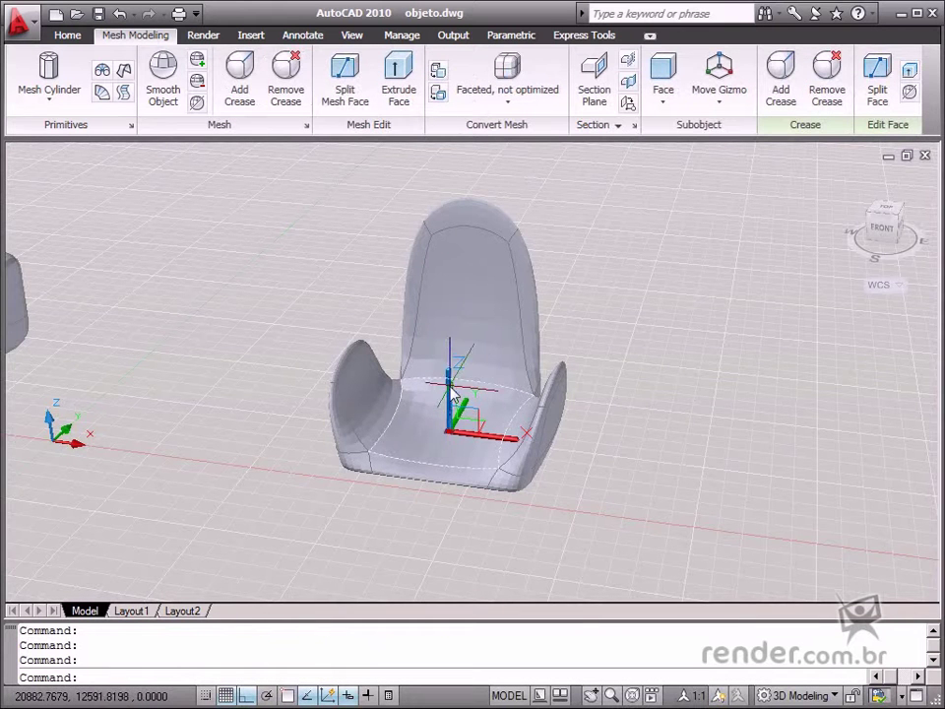
{"action": "left_click", "coordinate": [449, 384]}
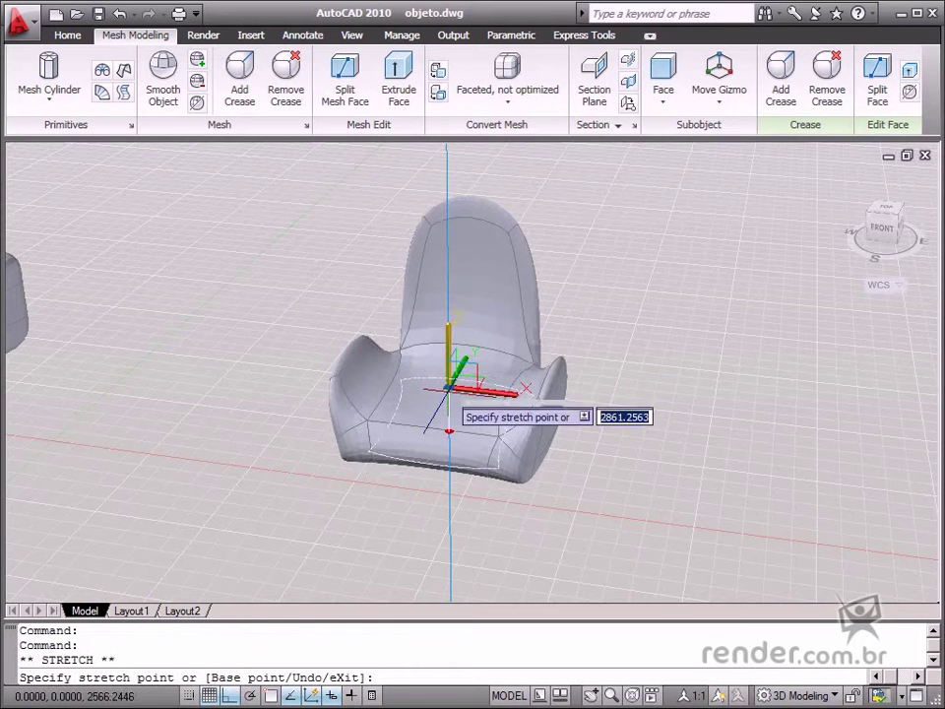
{"action": "left_click", "coordinate": [445, 425]}
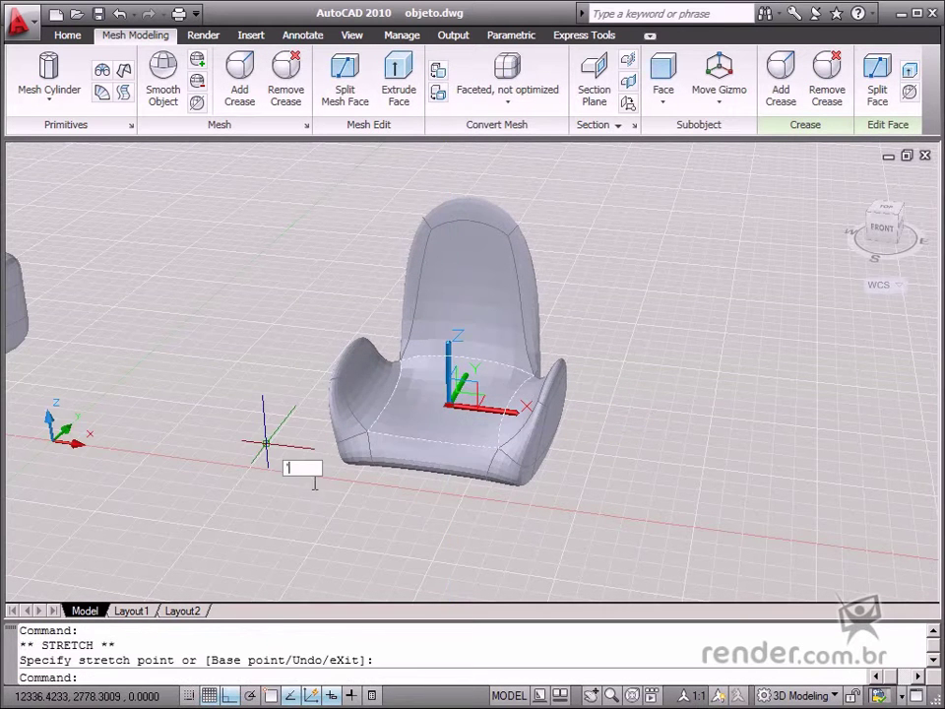
{"action": "key", "text": "Escape"}
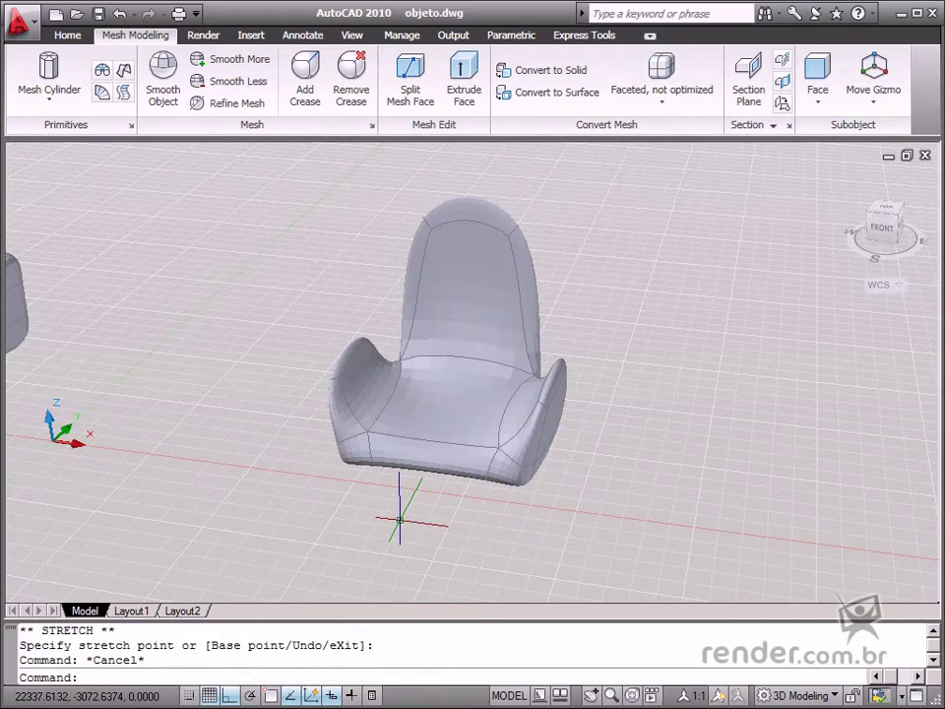
Step: Set the subobject filter to Solid History and select the whole box mesh, followed by the whole cylinder mesh
{"action": "middle_click_drag", "start_coordinate": [399, 519], "coordinate": [500, 491], "text": "shift"}
{"action": "middle_click_drag", "start_coordinate": [249, 486], "coordinate": [456, 482]}
{"action": "left_click", "coordinate": [818, 98]}
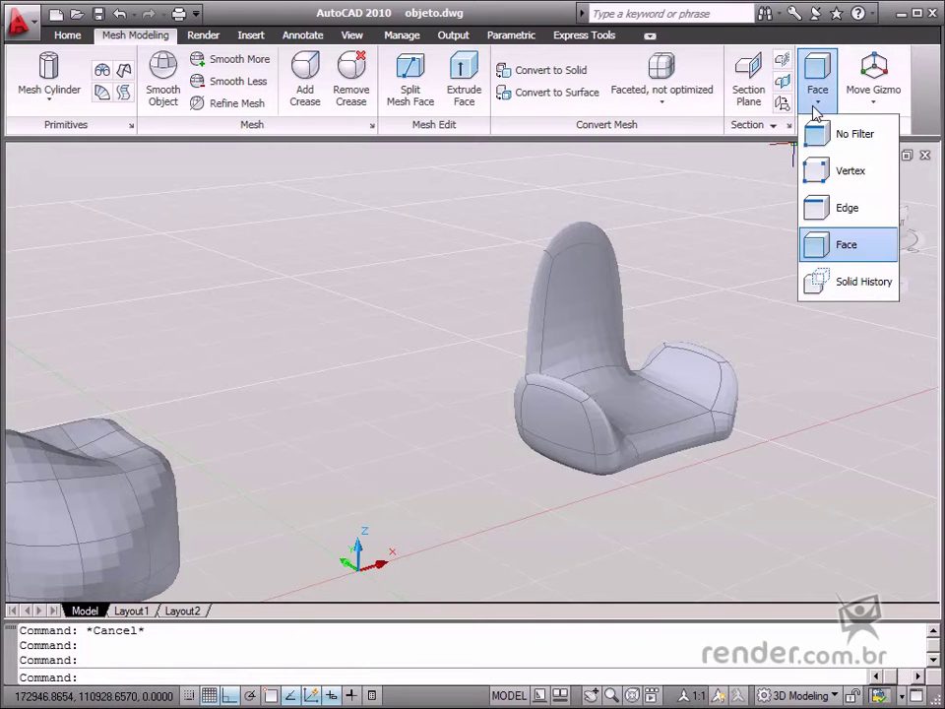
{"action": "left_click", "coordinate": [865, 283]}
{"action": "left_click", "coordinate": [161, 469]}
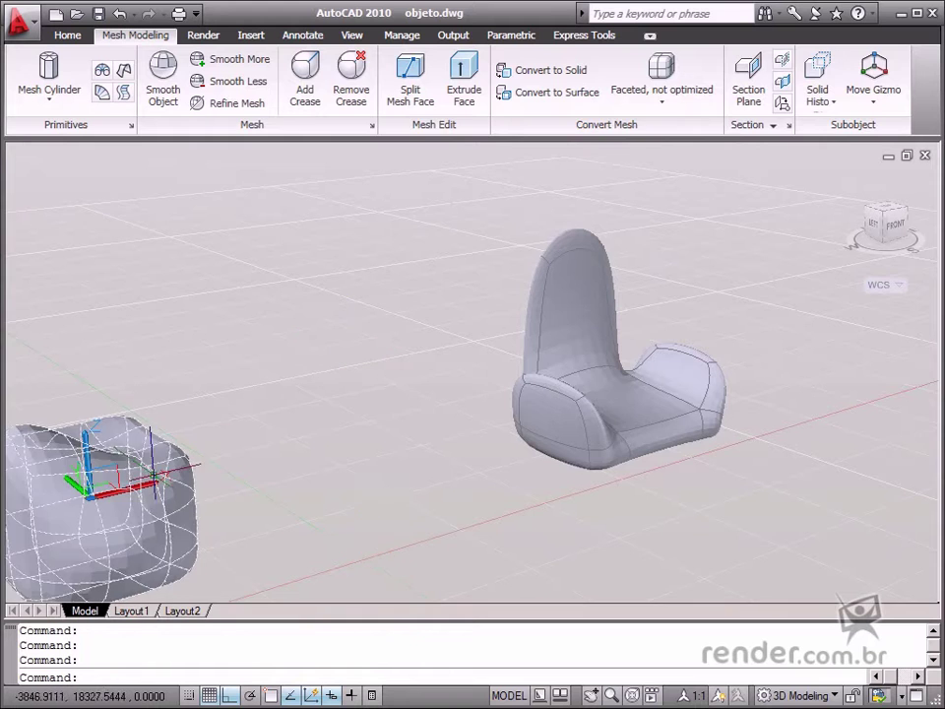
{"action": "middle_click_drag", "start_coordinate": [316, 444], "coordinate": [529, 370]}
{"action": "left_click_drag", "start_coordinate": [529, 370], "coordinate": [610, 348]}
{"action": "key", "text": "Escape"}
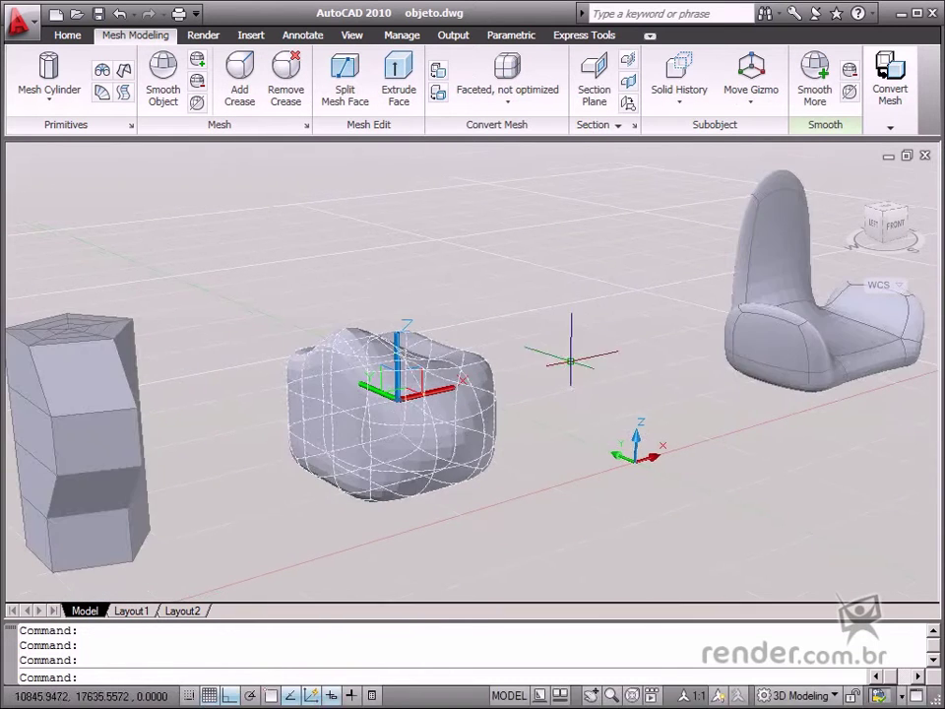
{"action": "middle_click_drag", "start_coordinate": [558, 411], "coordinate": [414, 425], "text": "shift"}
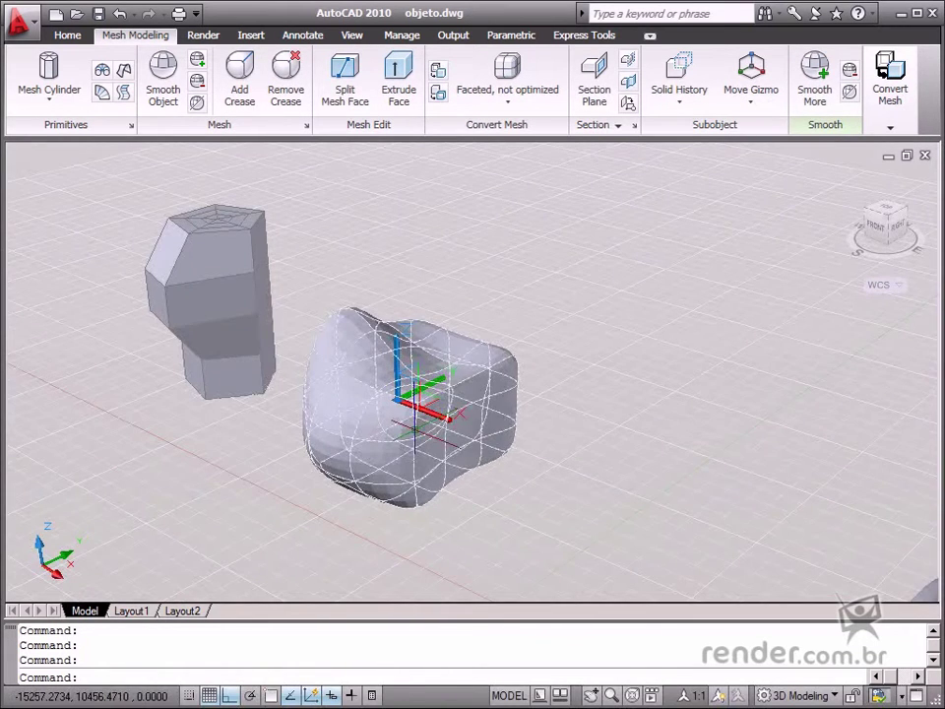
{"action": "key", "text": "Escape"}
{"action": "left_click", "coordinate": [246, 265]}
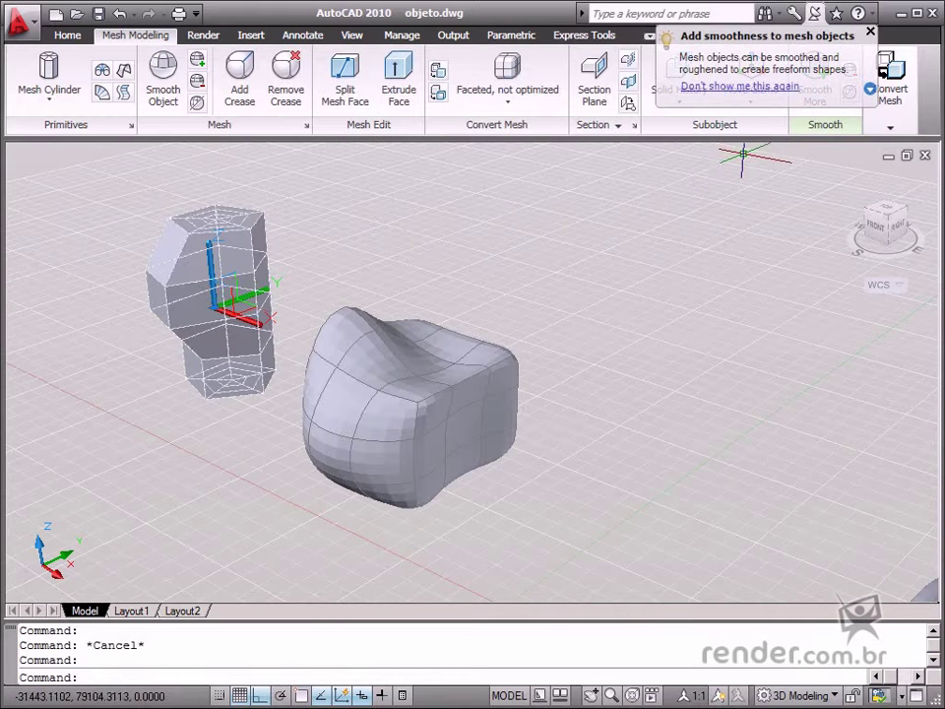
{"action": "left_click", "coordinate": [872, 37]}
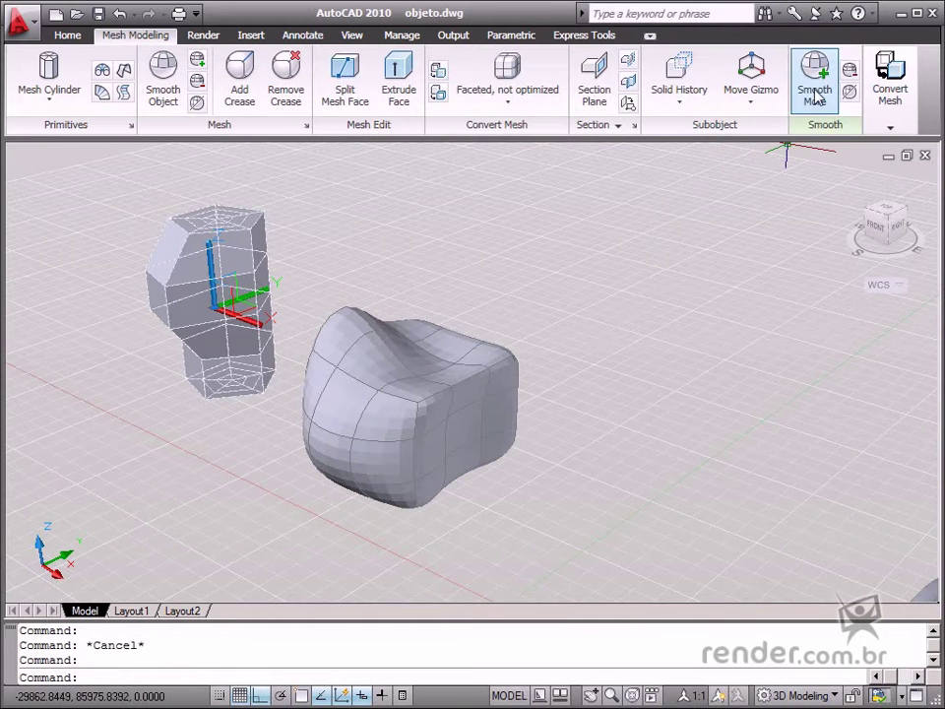
Step: With the Vertex filter, raise a group of vertices on top of the box mesh about 2789 units along Z
{"action": "left_click", "coordinate": [684, 107]}
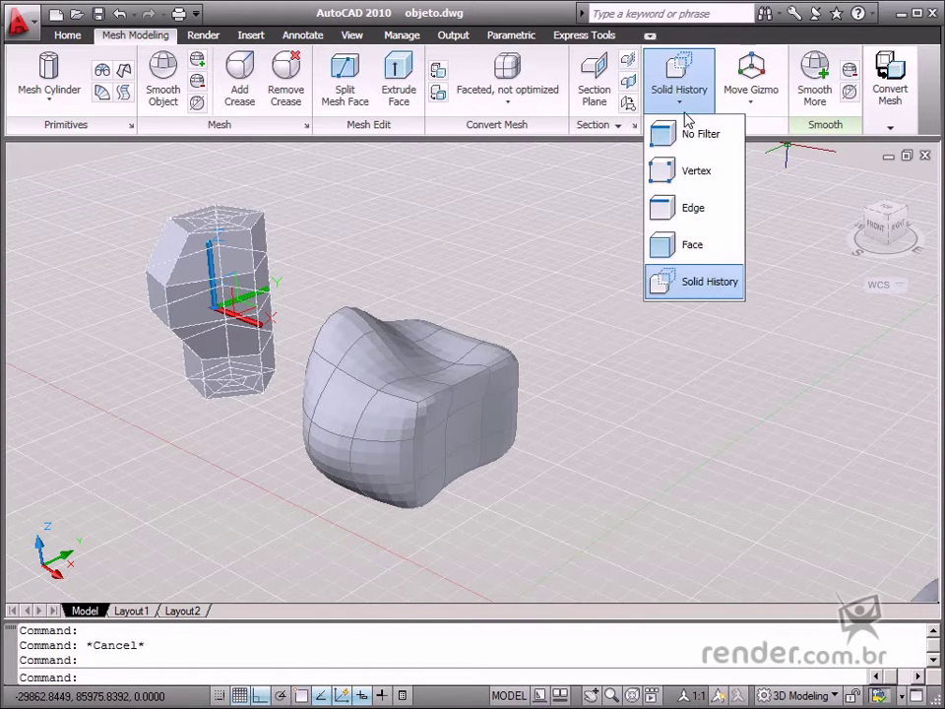
{"action": "left_click", "coordinate": [696, 173]}
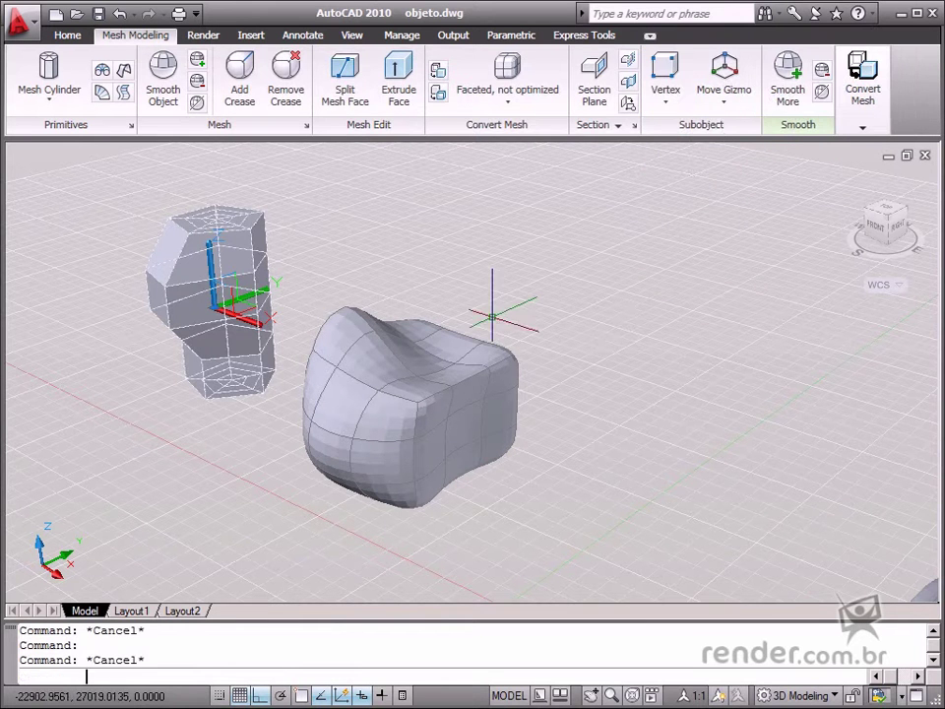
{"action": "left_click", "coordinate": [370, 296]}
{"action": "left_click", "coordinate": [489, 390]}
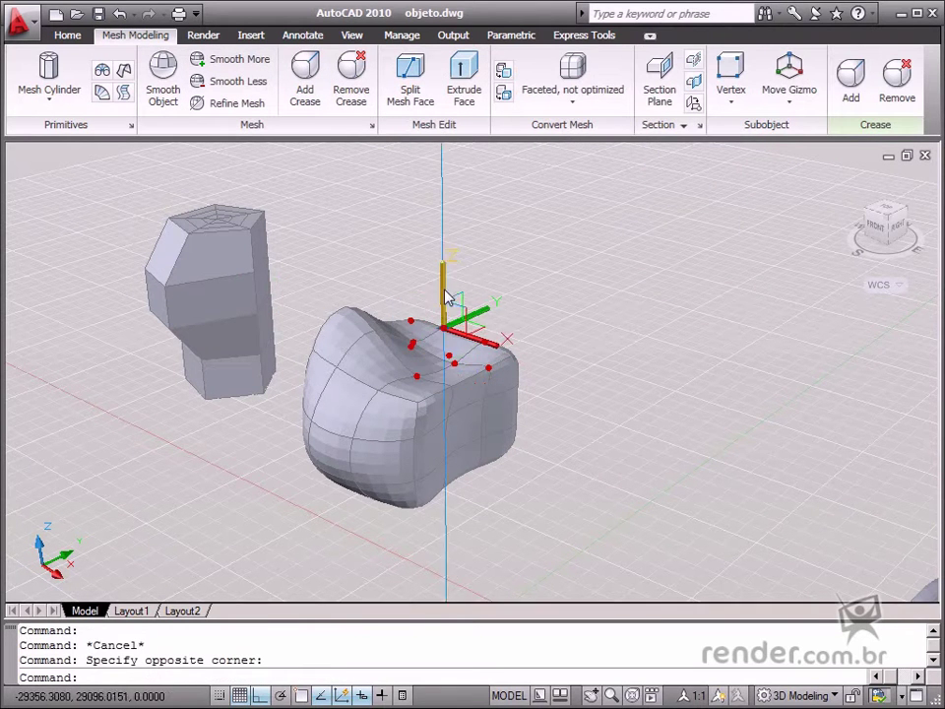
{"action": "left_click", "coordinate": [444, 323]}
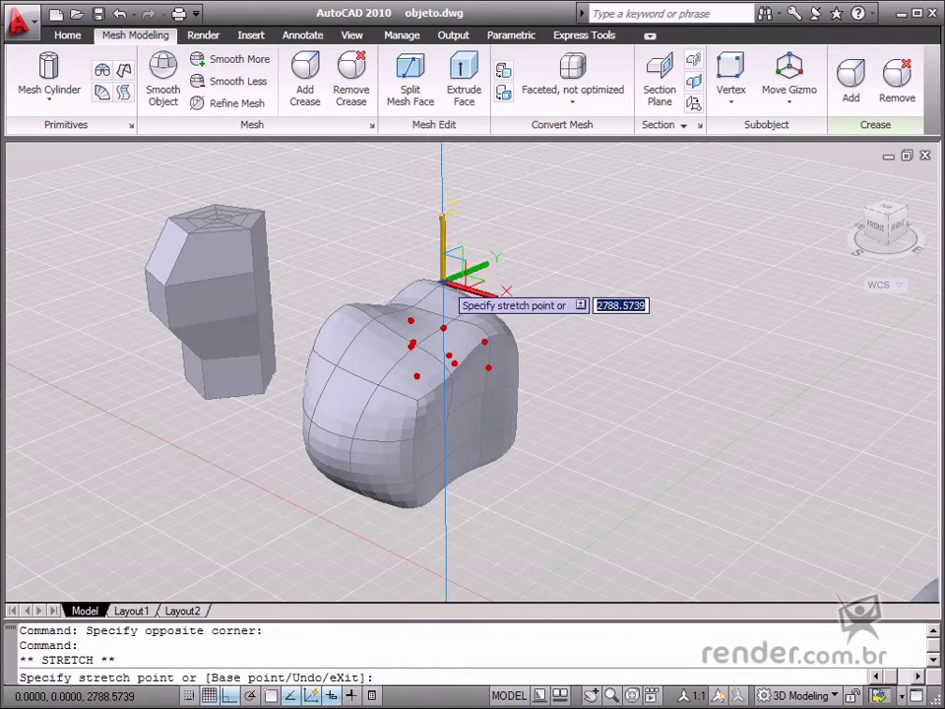
{"action": "key", "text": "Escape"}
{"action": "key", "text": "Escape"}
Step: With the Edge filter and the Scale gizmo, scale the edges at the top of the chair backrest along Y by a factor of about 2.87
{"action": "scroll", "coordinate": [808, 463], "scroll_direction": "down", "scroll_amount": 5}
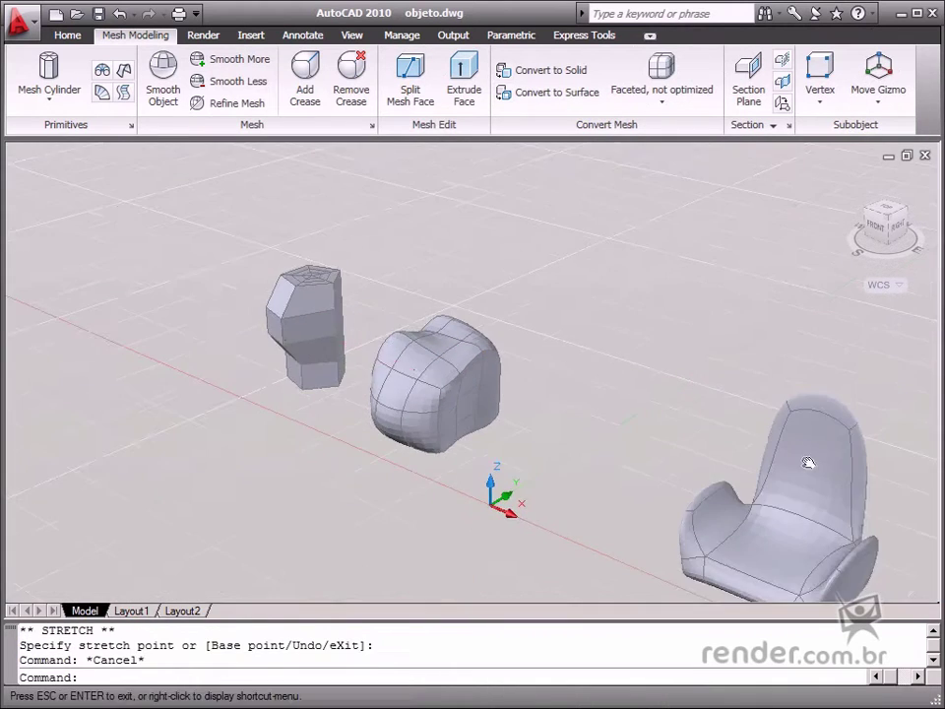
{"action": "scroll", "coordinate": [808, 463], "scroll_direction": "up", "scroll_amount": 6}
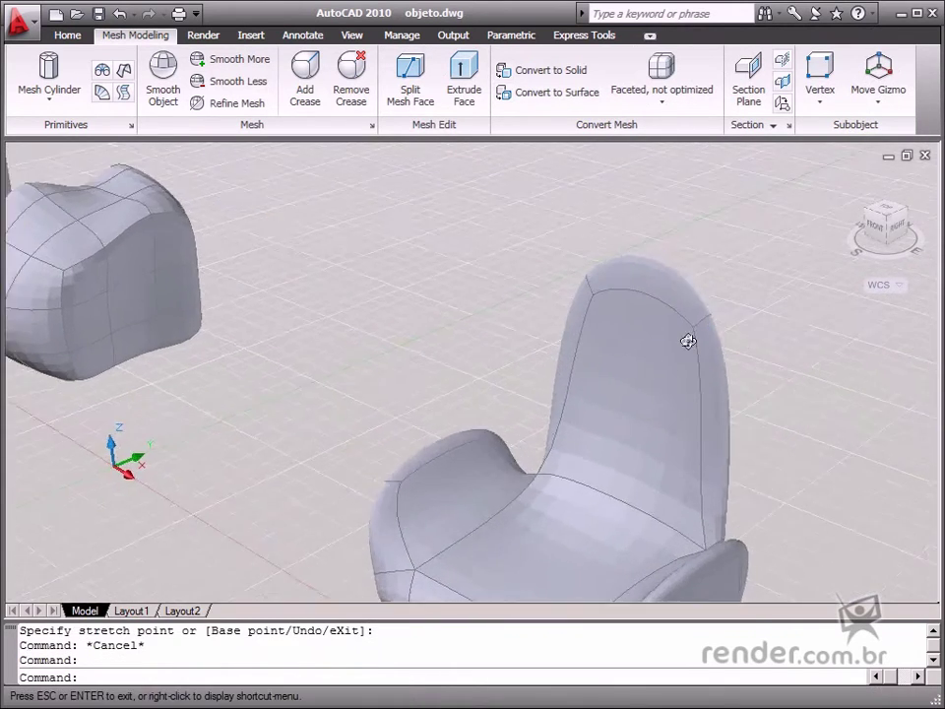
{"action": "scroll", "coordinate": [688, 341], "scroll_direction": "down", "scroll_amount": 3}
{"action": "left_click", "coordinate": [834, 109]}
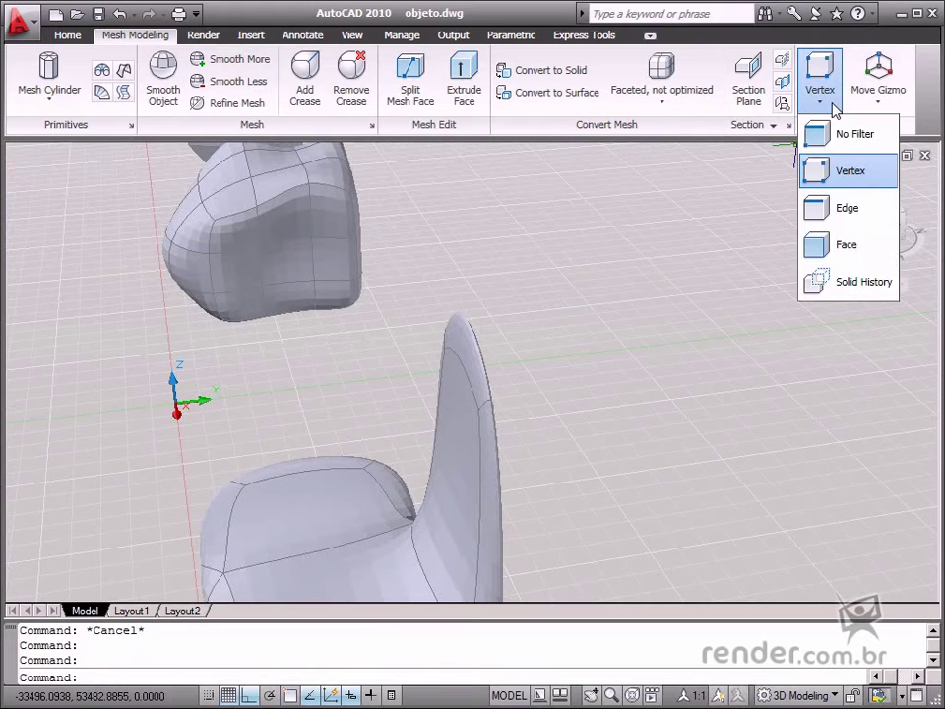
{"action": "left_click", "coordinate": [842, 208]}
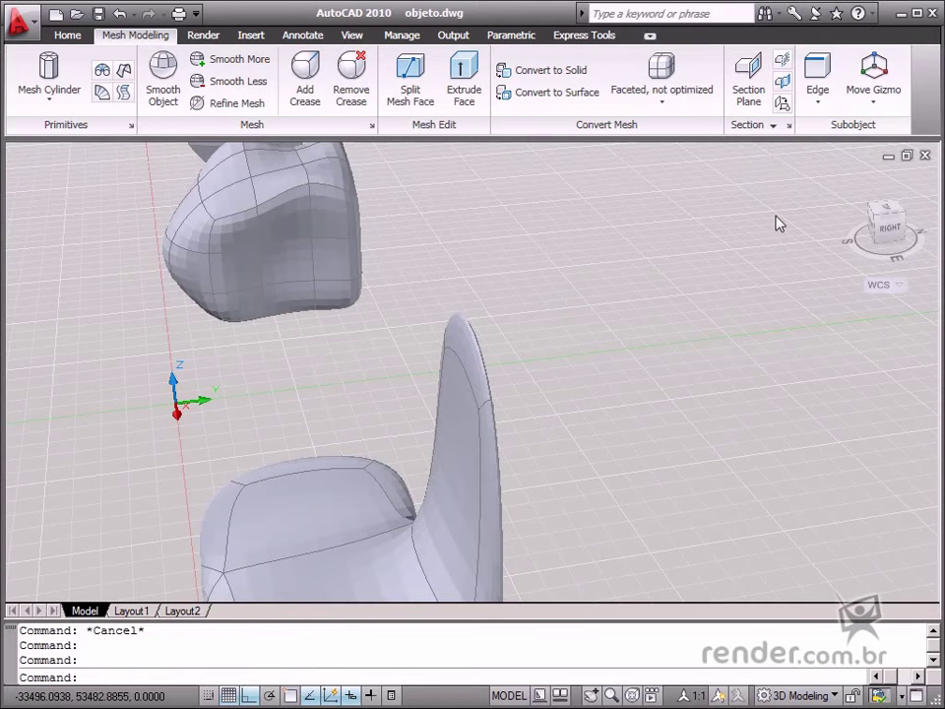
{"action": "left_click", "coordinate": [416, 297]}
{"action": "left_click", "coordinate": [528, 404]}
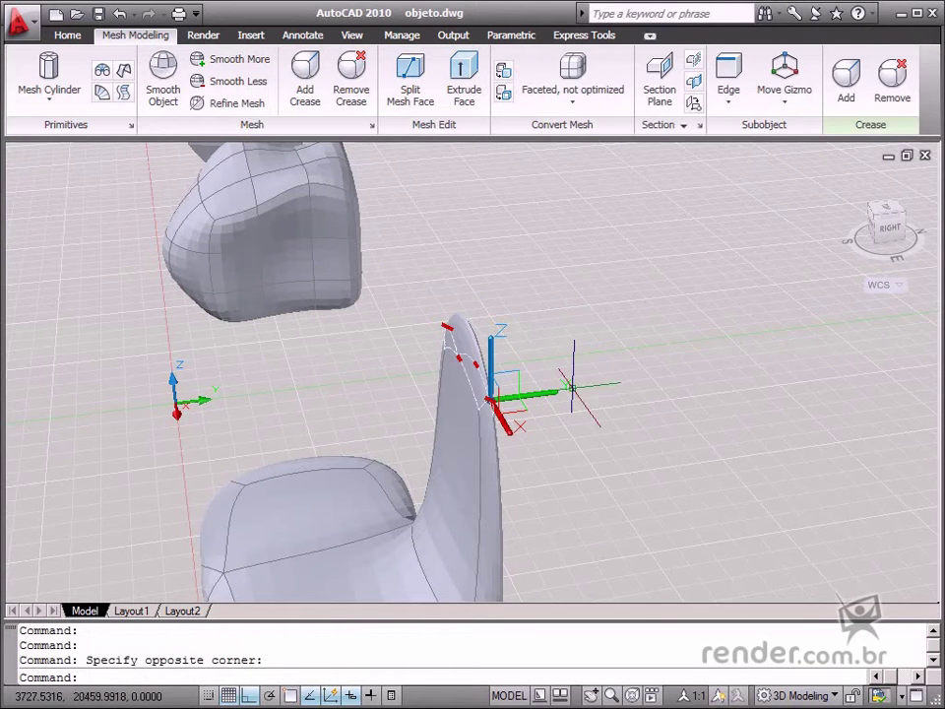
{"action": "left_click", "coordinate": [785, 104]}
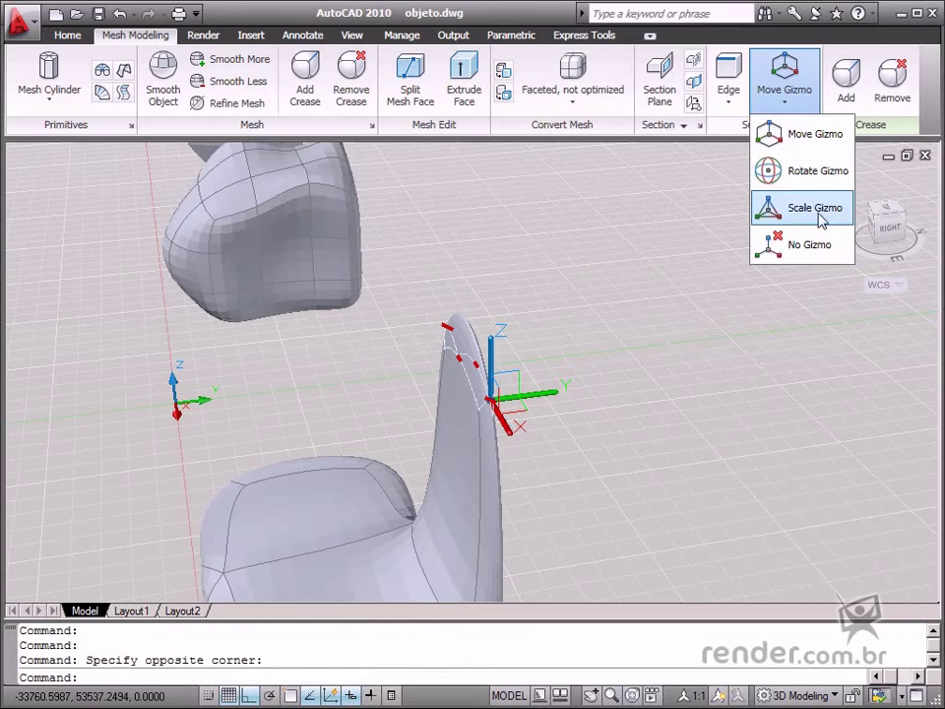
{"action": "left_click", "coordinate": [778, 220]}
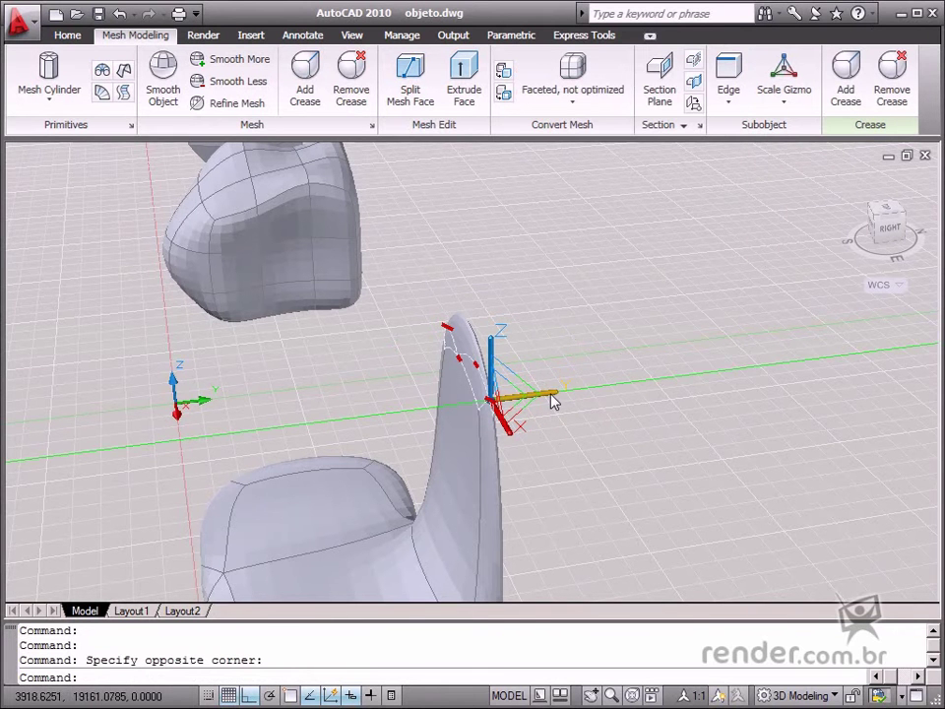
{"action": "left_click", "coordinate": [549, 399]}
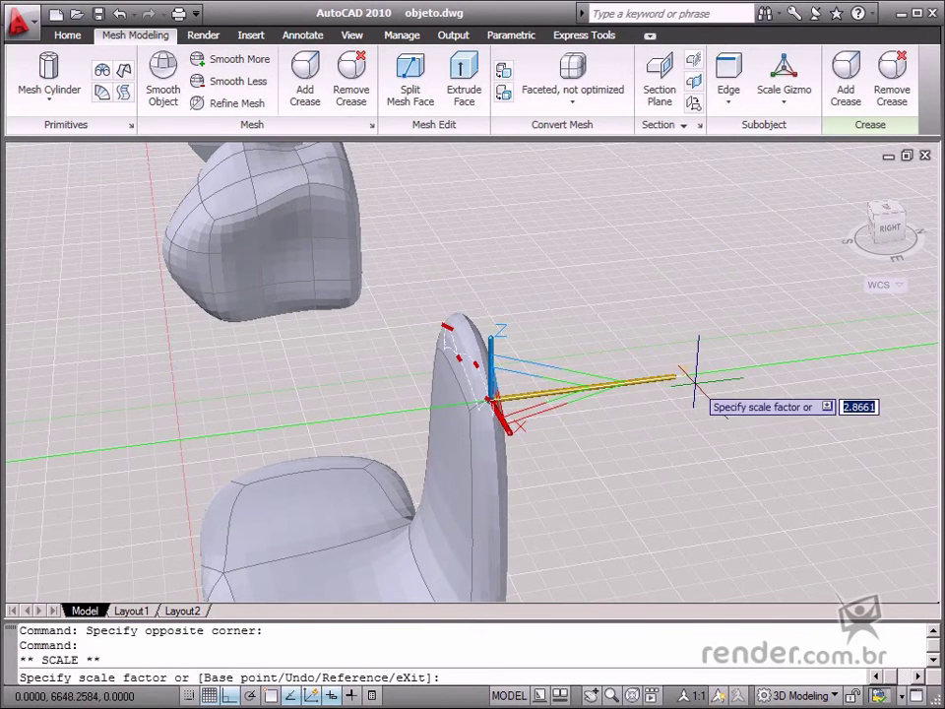
{"action": "key", "text": "Escape"}
{"action": "scroll", "coordinate": [512, 356], "scroll_direction": "down", "scroll_amount": 2}
{"action": "middle_click_drag", "start_coordinate": [442, 466], "coordinate": [463, 482], "text": "shift"}
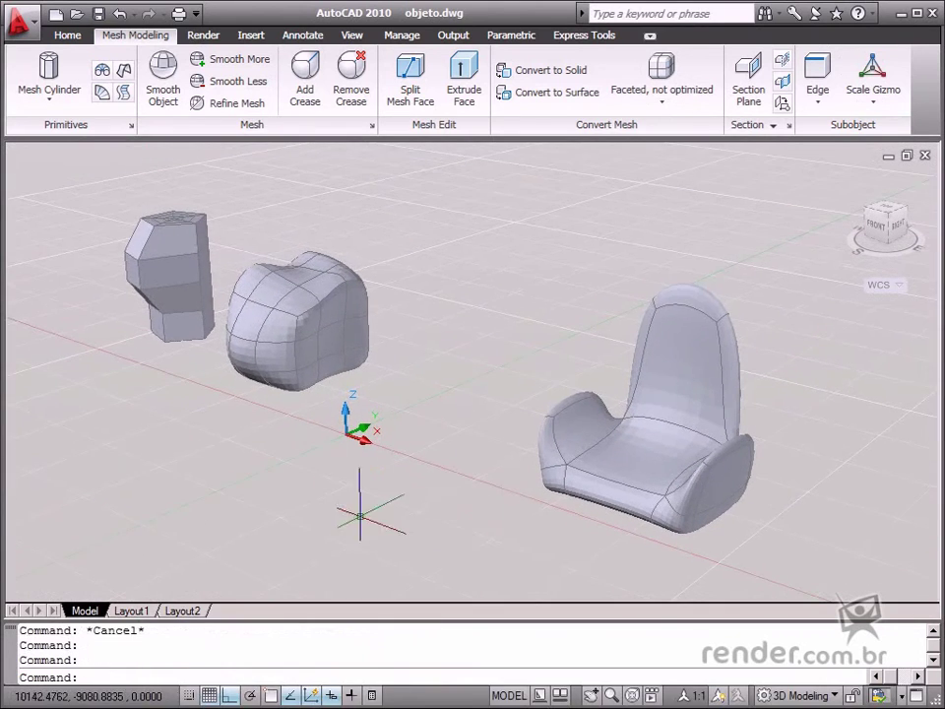